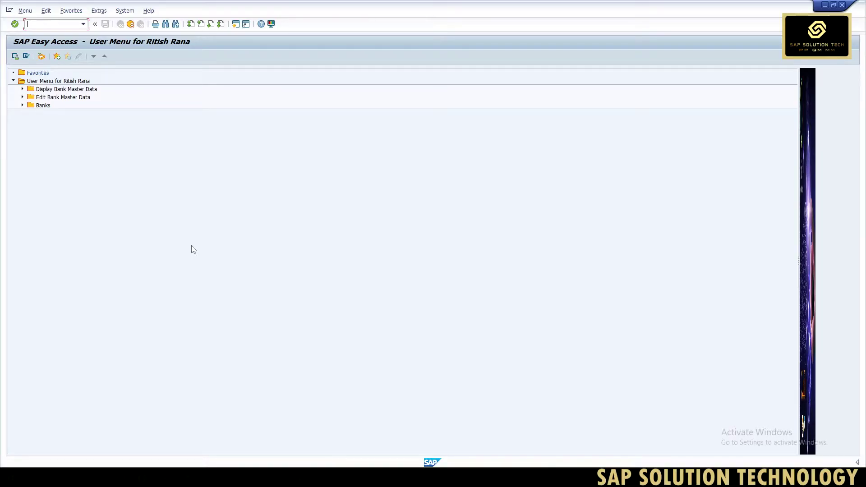
Open material 20000101 for change with transaction MM02, using the MRP 1 to MRP 4 and Work Scheduling views.
{"action": "type", "text": "mm02"}
{"action": "key", "text": "Return"}
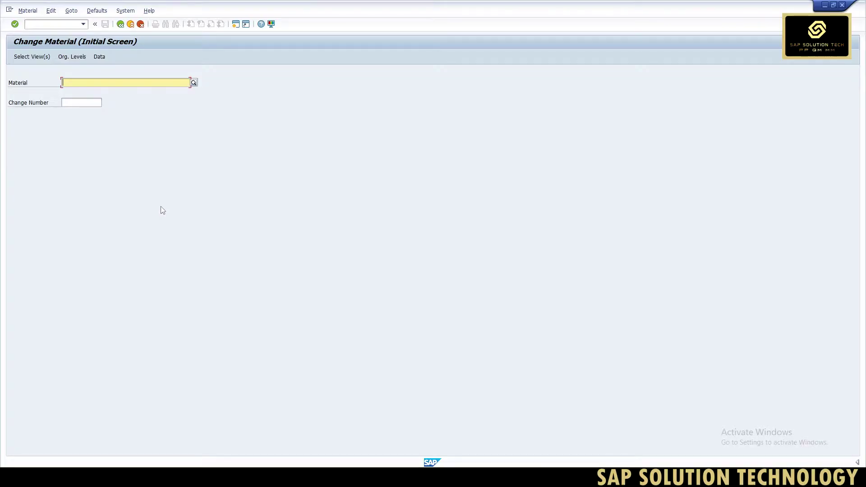
{"action": "key", "text": "BackSpace"}
{"action": "key", "text": "Down"}
{"action": "key", "text": "Return"}
{"action": "key", "text": "Return"}
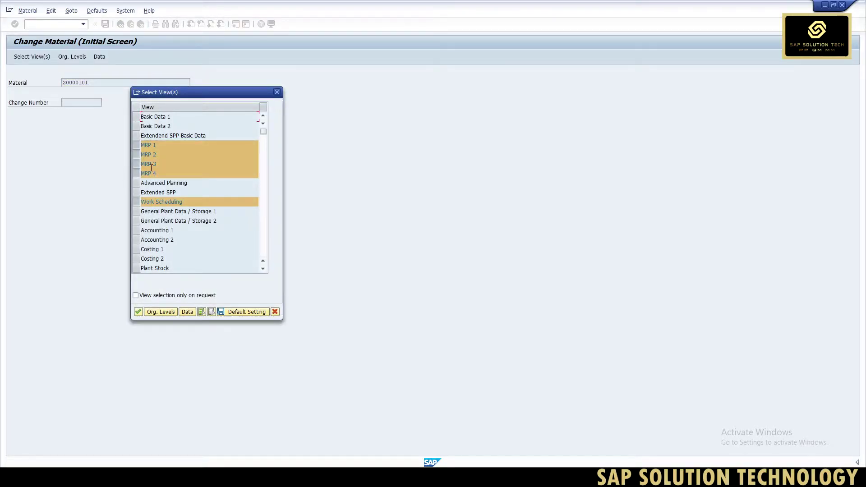
{"action": "key", "text": "Return"}
{"action": "key", "text": "Return"}
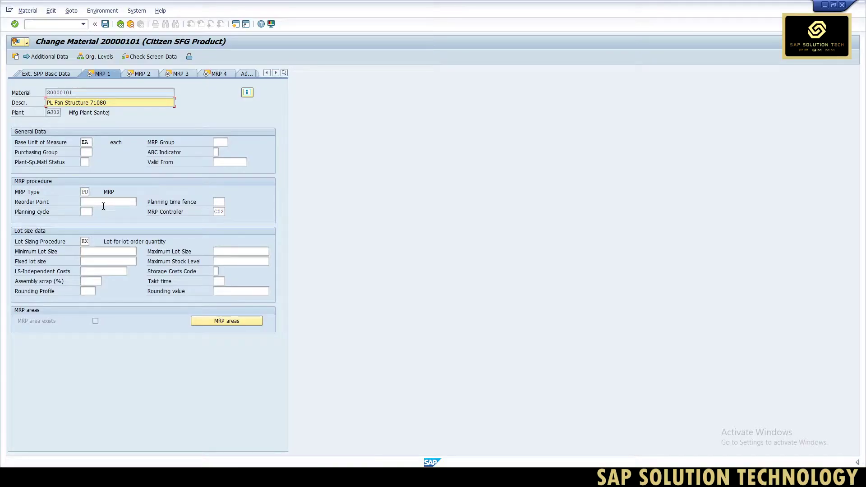
Examine the MRP group field and the list of available MRP types in the MRP 1 view.
{"action": "left_click", "coordinate": [220, 143]}
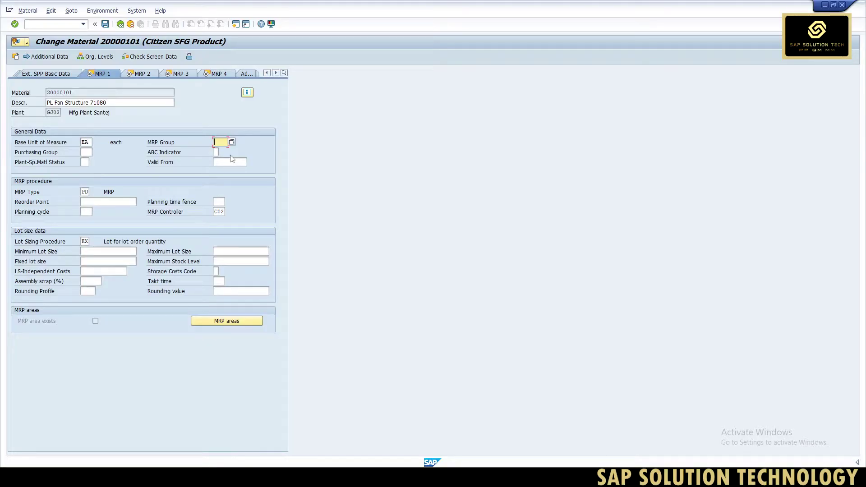
{"action": "left_click", "coordinate": [88, 192]}
{"action": "left_click", "coordinate": [96, 192]}
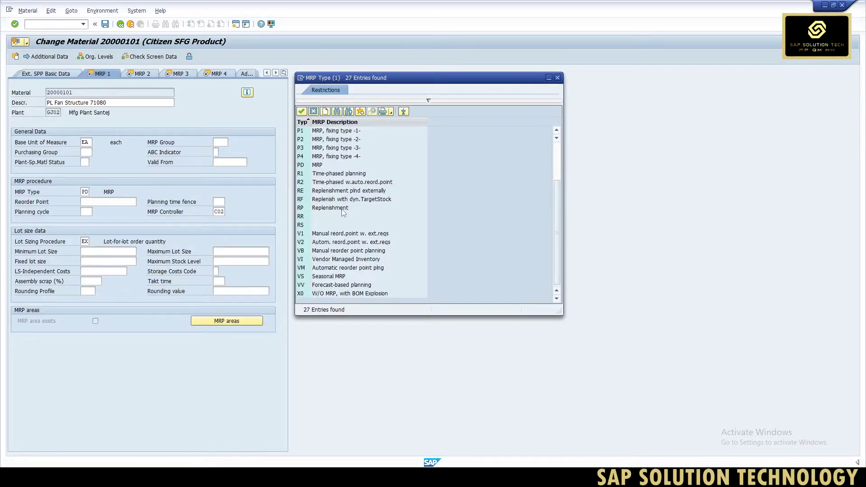
{"action": "scroll", "coordinate": [346, 248], "scroll_direction": "up", "scroll_amount": 3}
{"action": "scroll", "coordinate": [344, 225], "scroll_direction": "down", "scroll_amount": 3}
{"action": "key", "text": "Escape"}
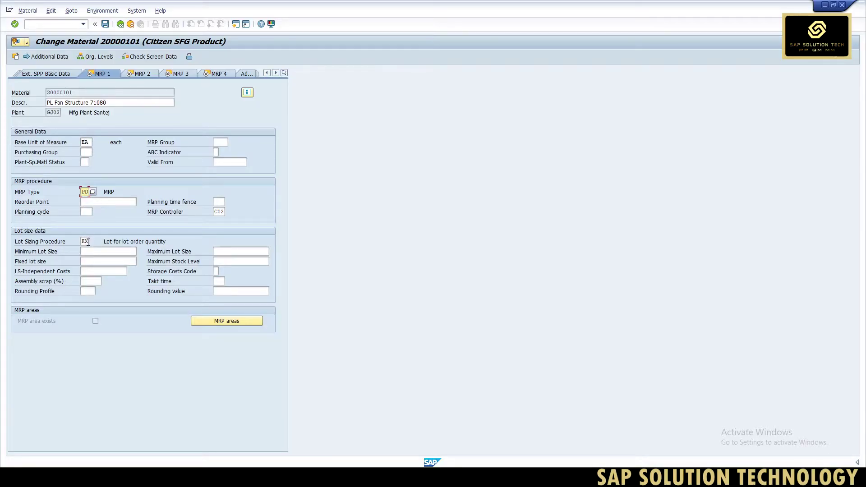
Examine the available lot sizing procedures, including the fixed order quantity entry.
{"action": "left_click", "coordinate": [88, 241]}
{"action": "key", "text": "Return"}
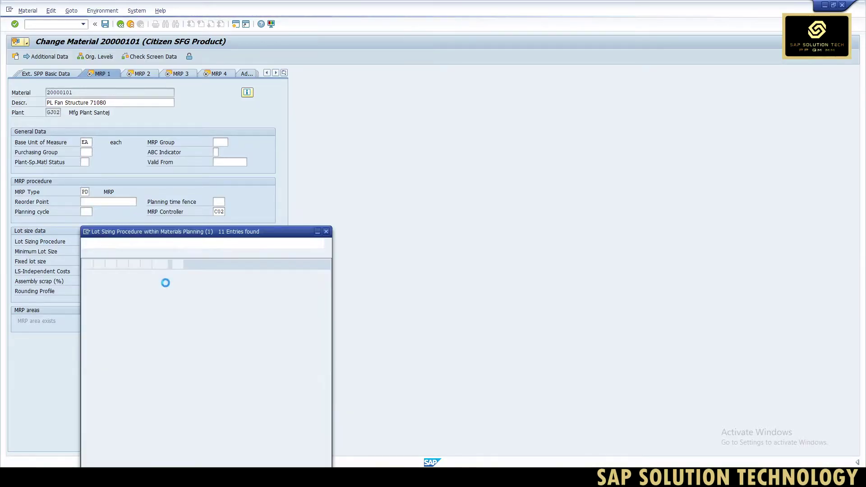
{"action": "left_click", "coordinate": [190, 97]}
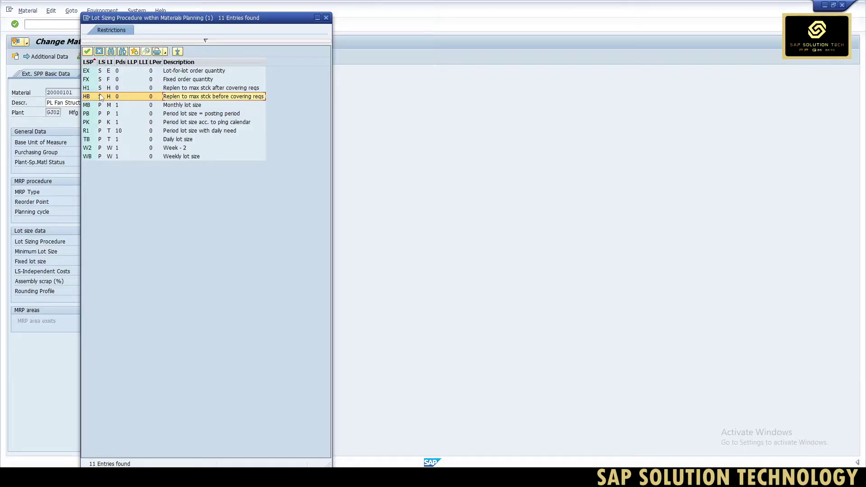
{"action": "left_click", "coordinate": [185, 81]}
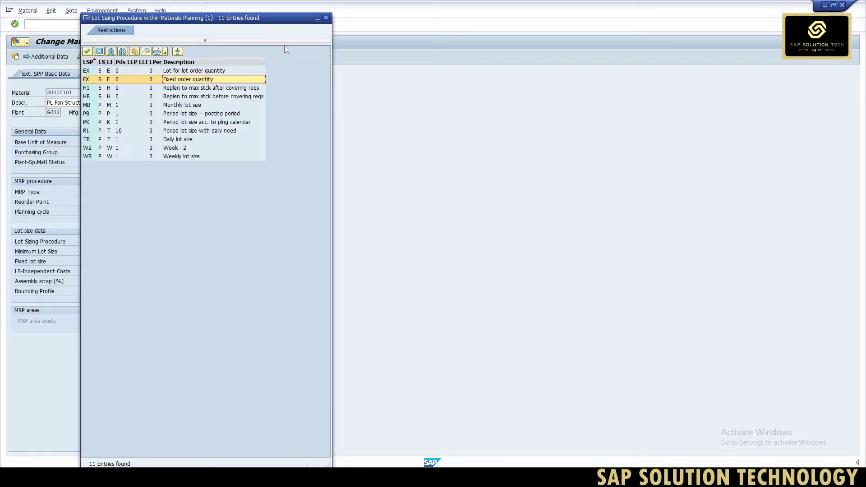
{"action": "left_click", "coordinate": [326, 18]}
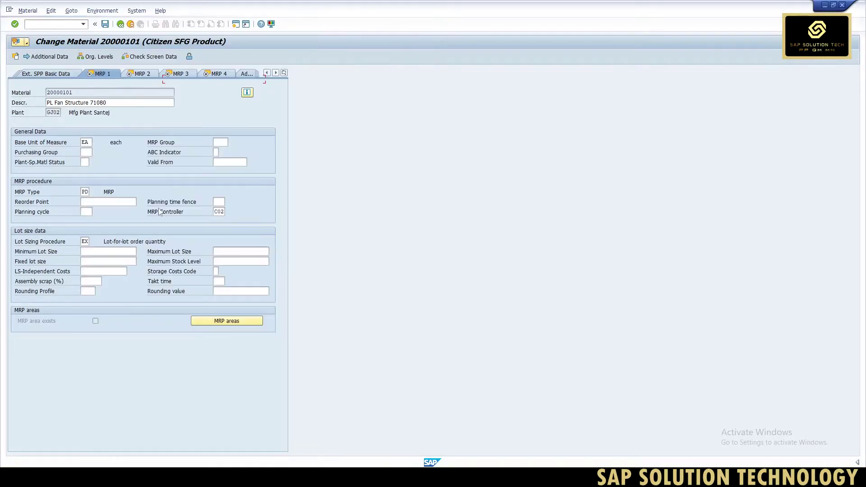
Set the fixed lot size to 1000 and the lot sizing procedure to FX.
{"action": "left_click", "coordinate": [86, 261]}
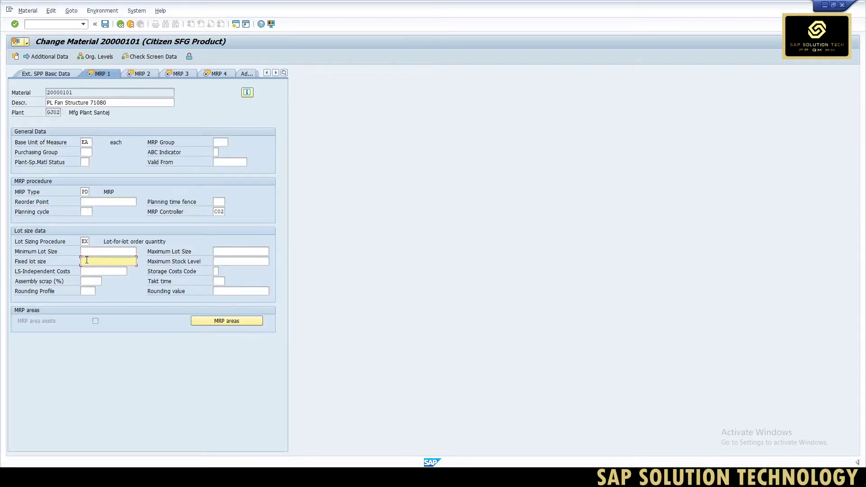
{"action": "type", "text": "1000"}
{"action": "left_click", "coordinate": [85, 241]}
{"action": "key", "text": "BackSpace"}
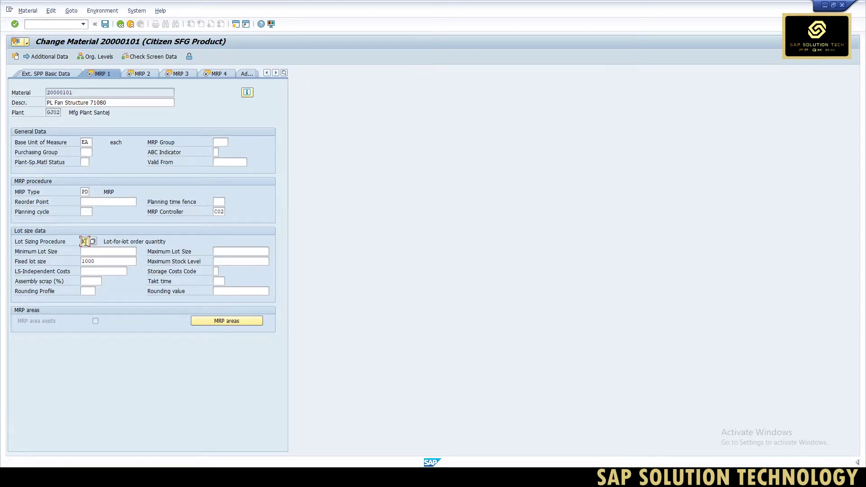
{"action": "type", "text": "X"}
{"action": "left_click", "coordinate": [98, 251]}
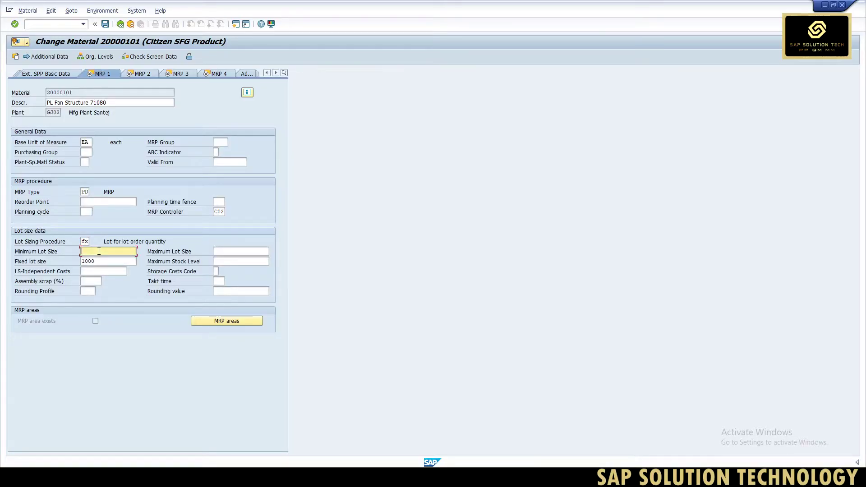
Clear the fixed lot size and return the lot sizing procedure to EX.
{"action": "key", "text": "Down"}
{"action": "key", "text": "Down"}
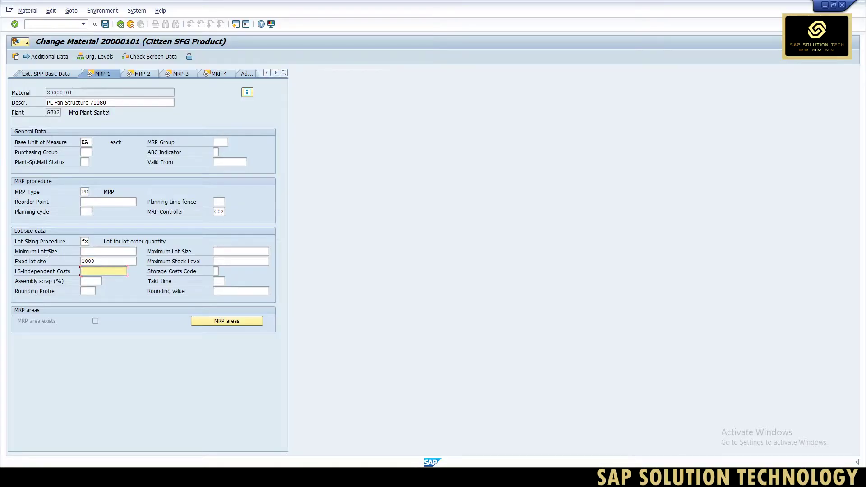
{"action": "key", "text": "Up"}
{"action": "key", "text": "shift+End"}
{"action": "key", "text": "Delete"}
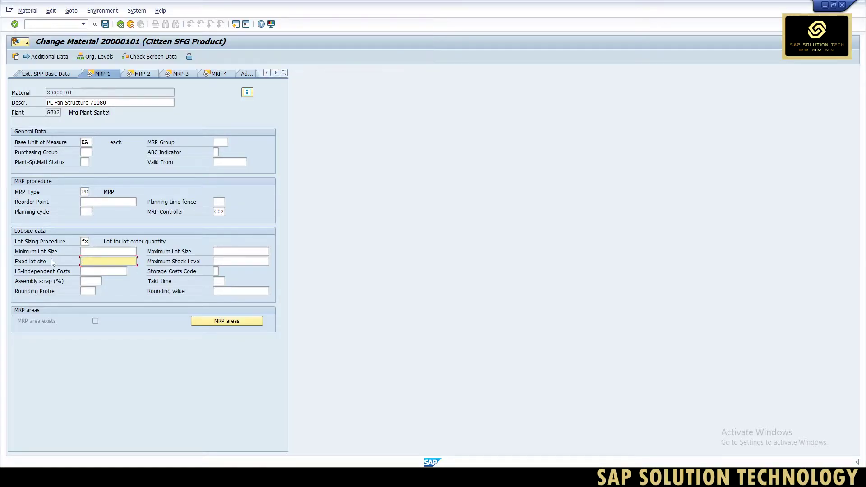
{"action": "double_click", "coordinate": [85, 242]}
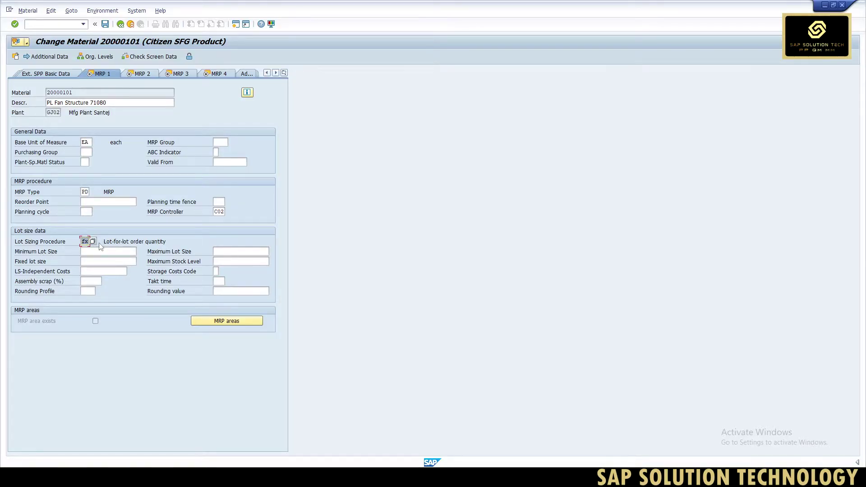
{"action": "key", "text": "Return"}
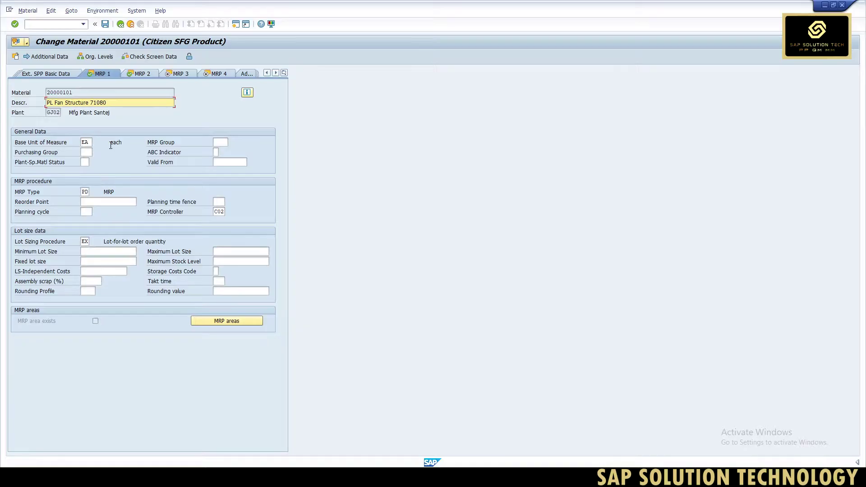
Set the procurement type to E in the material's MRP 2 view.
{"action": "left_click", "coordinate": [135, 75]}
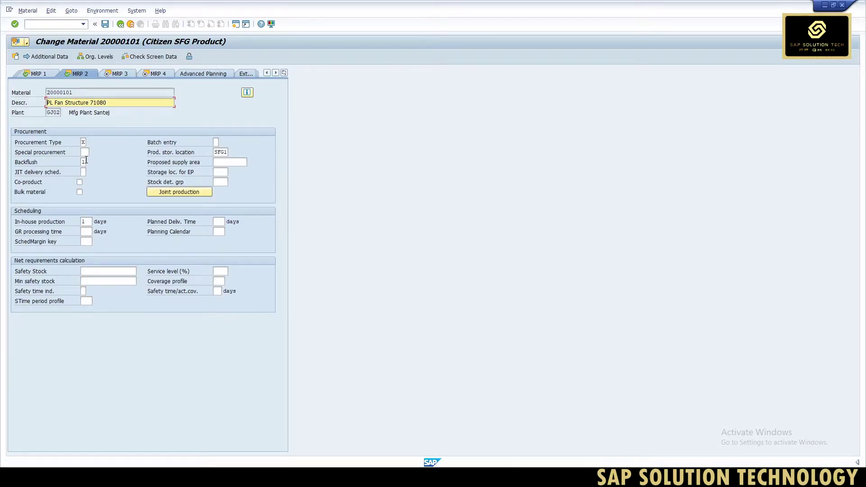
{"action": "left_click", "coordinate": [83, 144]}
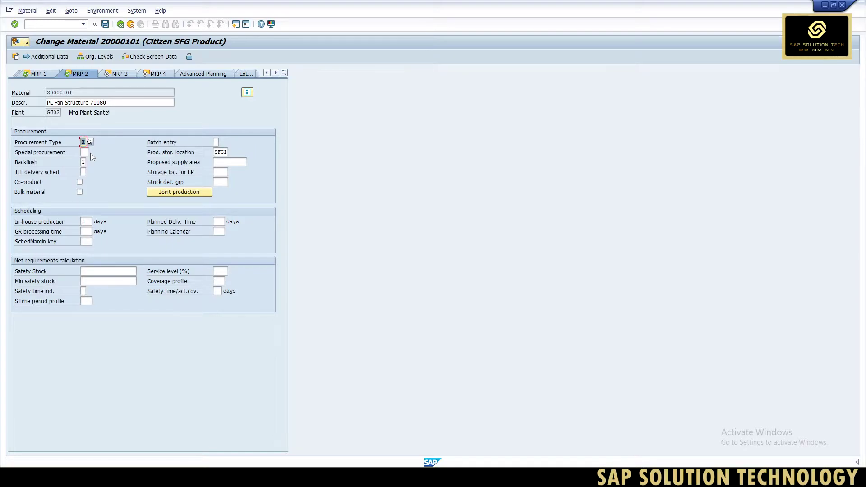
{"action": "key", "text": "BackSpace"}
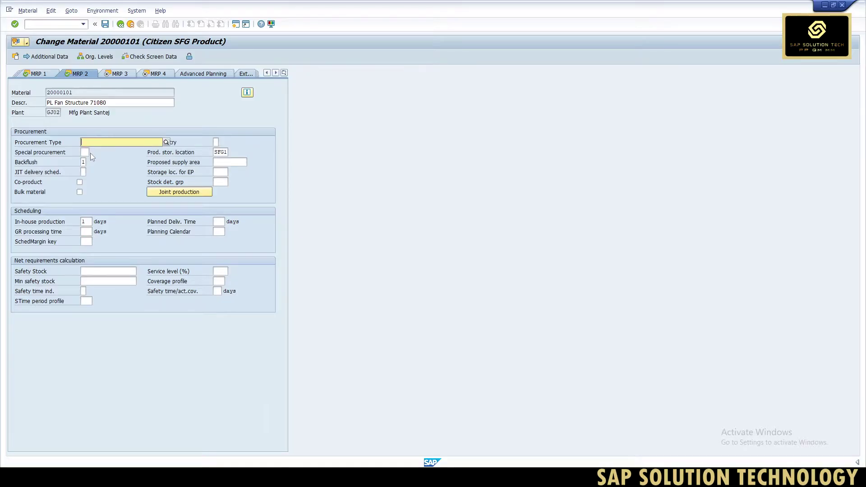
{"action": "type", "text": "e"}
{"action": "key", "text": "Return"}
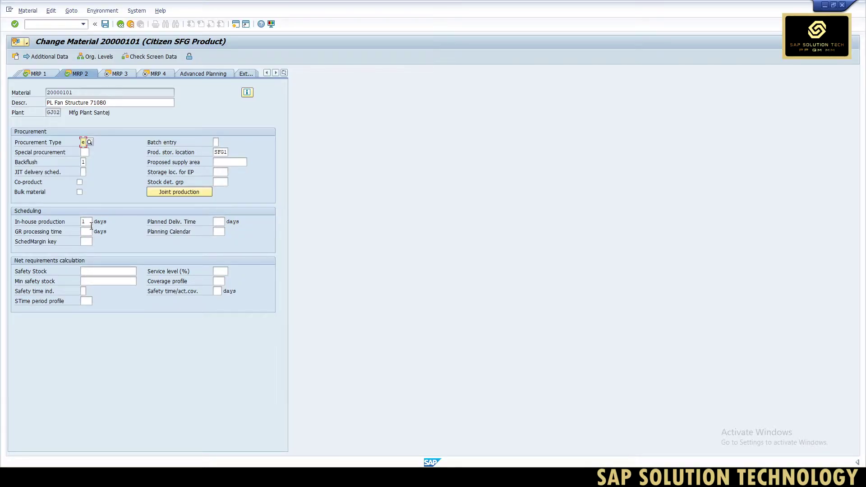
Check the strategy group in MRP 3 and the MRP 4 view, and save the material on exit.
{"action": "left_click", "coordinate": [120, 73]}
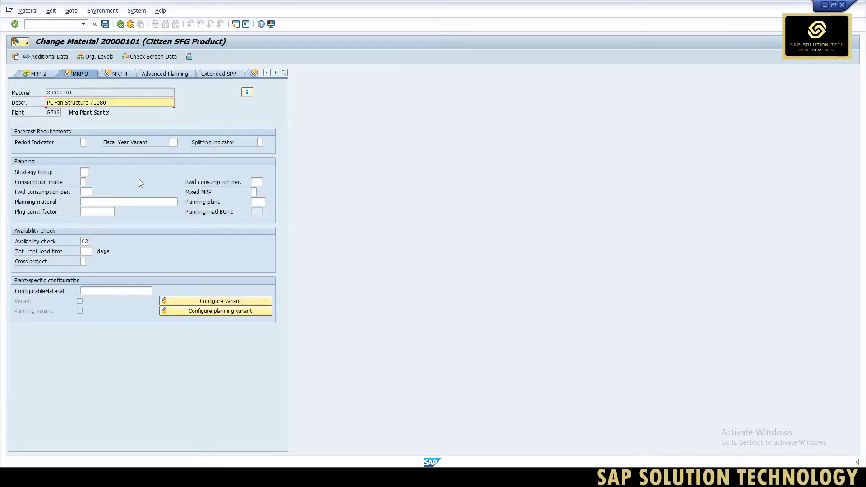
{"action": "left_click", "coordinate": [85, 173]}
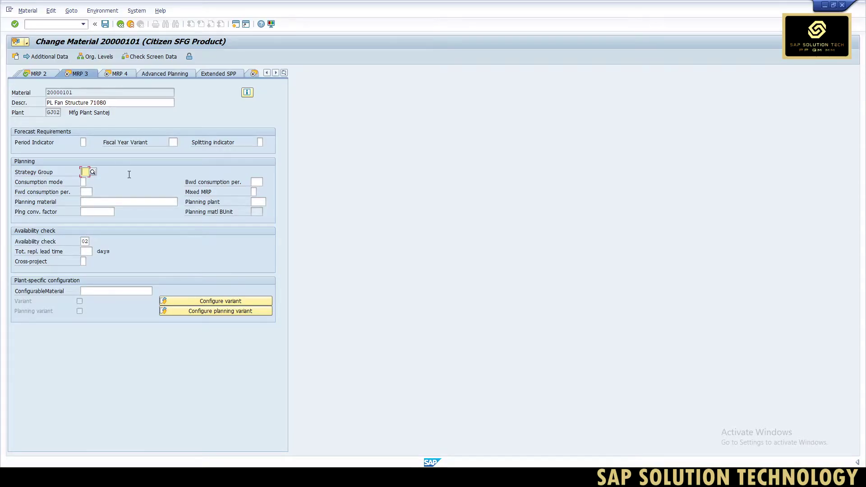
{"action": "left_click", "coordinate": [118, 74]}
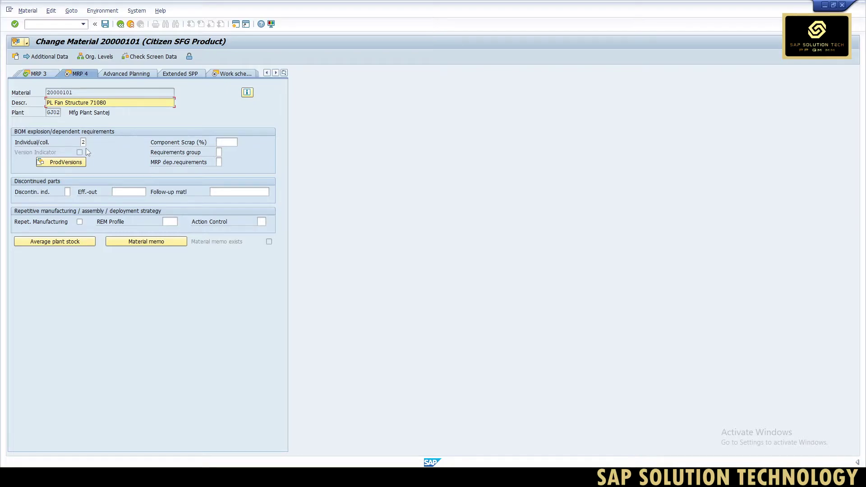
{"action": "left_click", "coordinate": [120, 25]}
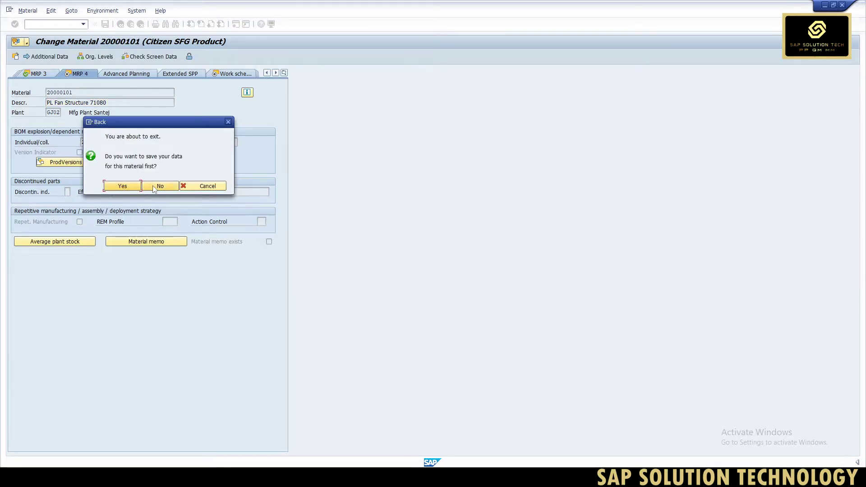
{"action": "left_click", "coordinate": [122, 186]}
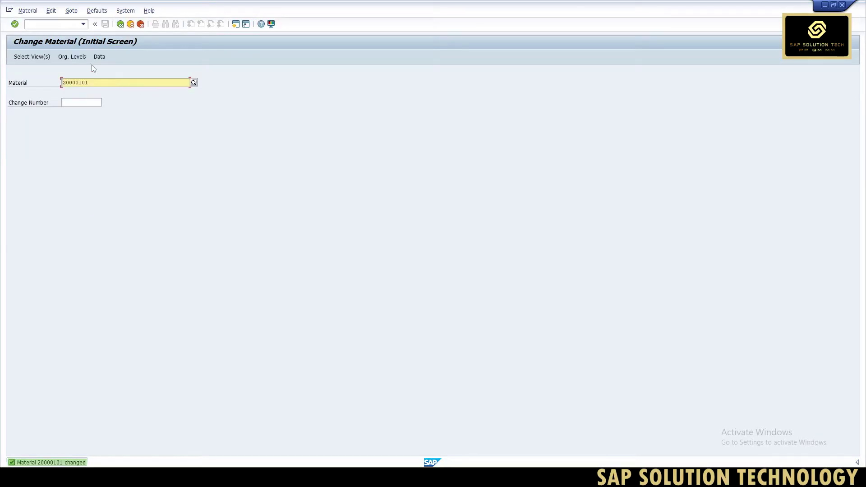
Open the MRP Live transaction and look over its planning scope fields.
{"action": "left_click", "coordinate": [53, 25]}
{"action": "type", "text": "/nmd01"}
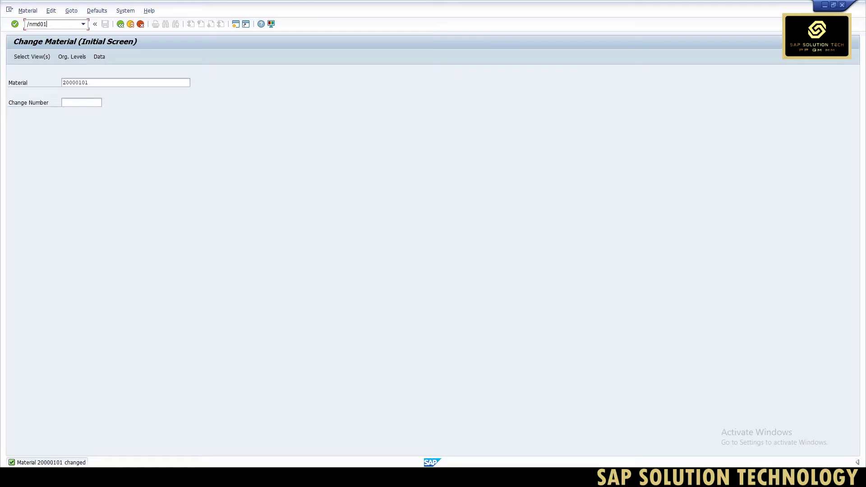
{"action": "key", "text": "Return"}
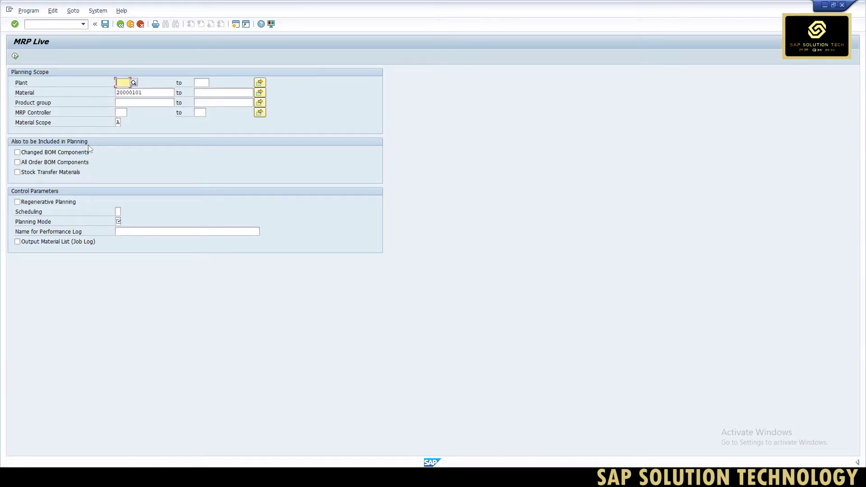
{"action": "left_click", "coordinate": [126, 113]}
{"action": "left_click", "coordinate": [122, 103]}
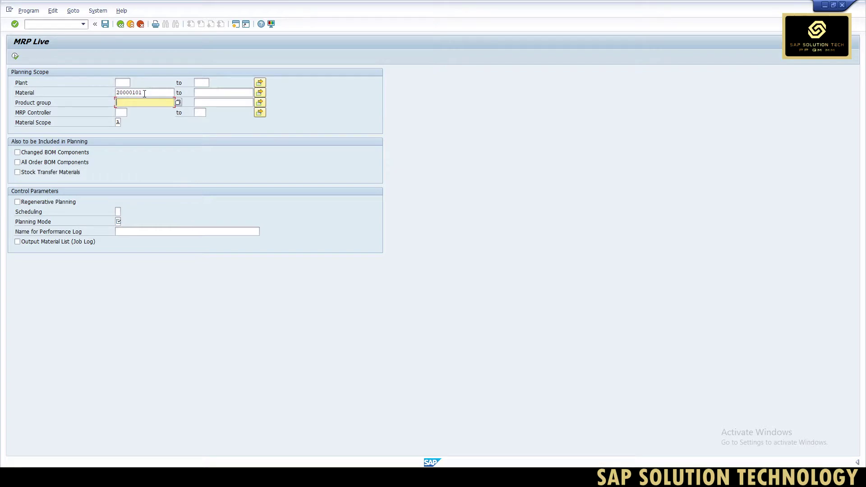
{"action": "left_click", "coordinate": [35, 84]}
Open the single-item, multi-level MRP run transaction.
{"action": "left_click", "coordinate": [51, 25]}
{"action": "type", "text": "/nmd04"}
{"action": "key", "text": "Return"}
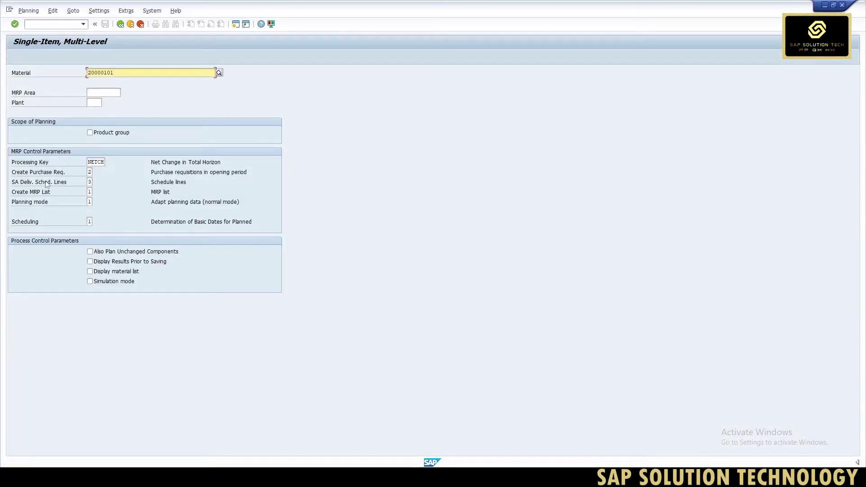
Look over the processing key options for the single-item, multi-level MRP run, leaving the key as it is.
{"action": "left_click", "coordinate": [104, 163]}
{"action": "left_click", "coordinate": [109, 163]}
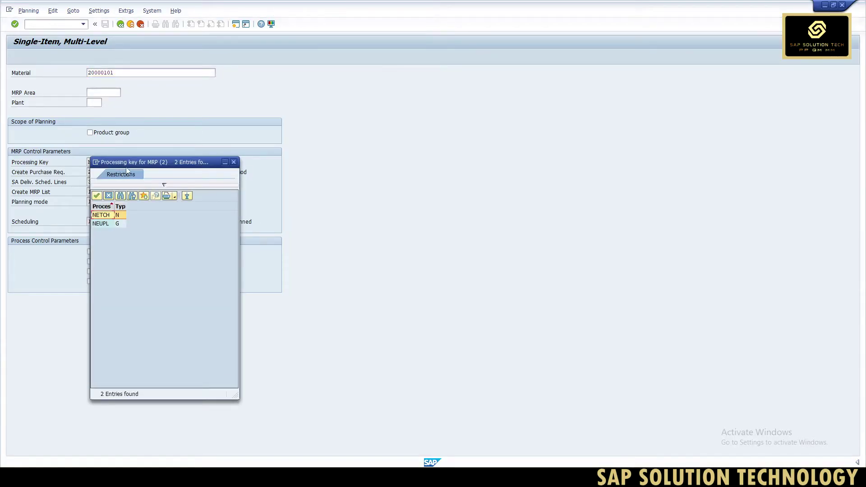
{"action": "left_click_drag", "start_coordinate": [149, 163], "coordinate": [430, 87]}
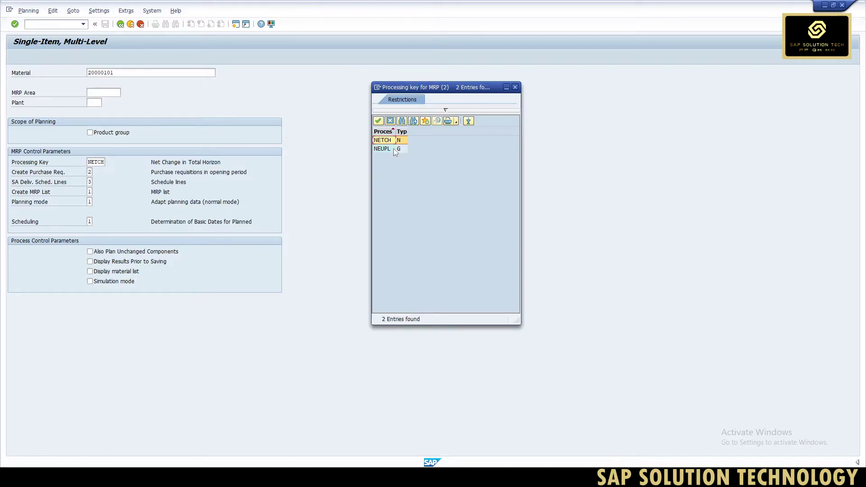
{"action": "left_click", "coordinate": [388, 120]}
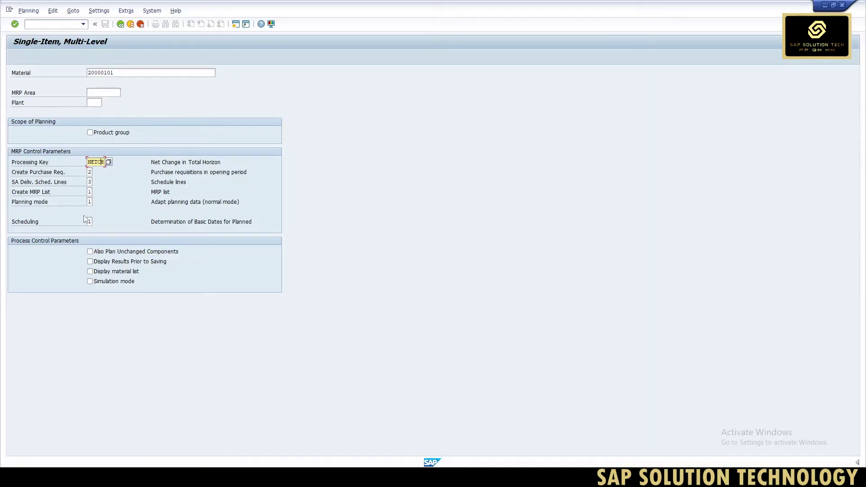
Look over the planning mode options for the single-item, multi-level MRP run.
{"action": "left_click", "coordinate": [92, 202]}
{"action": "left_click", "coordinate": [96, 202]}
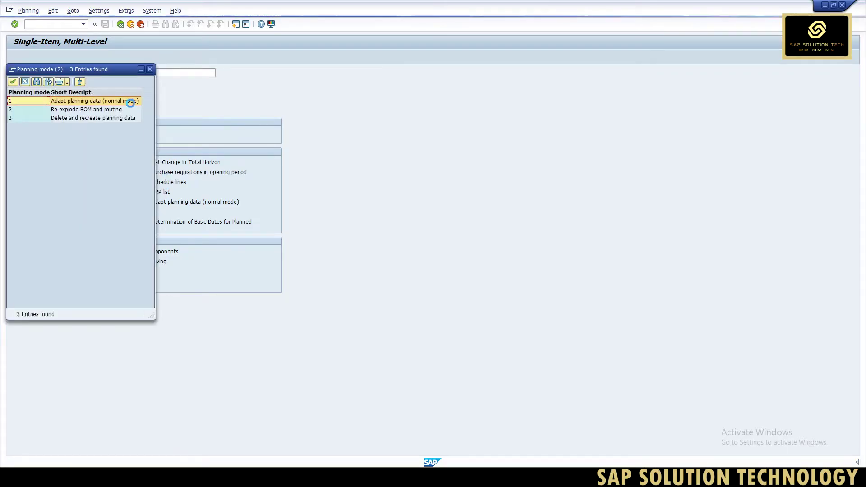
{"action": "left_click_drag", "start_coordinate": [113, 72], "coordinate": [505, 77]}
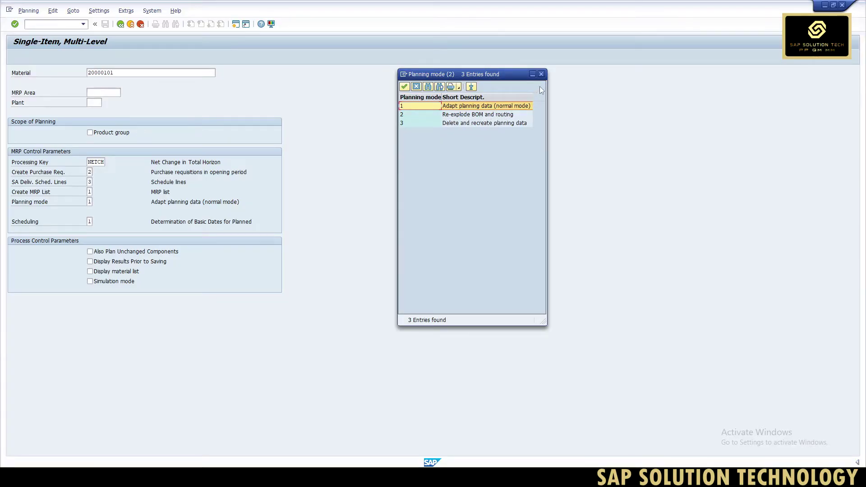
{"action": "left_click", "coordinate": [541, 74]}
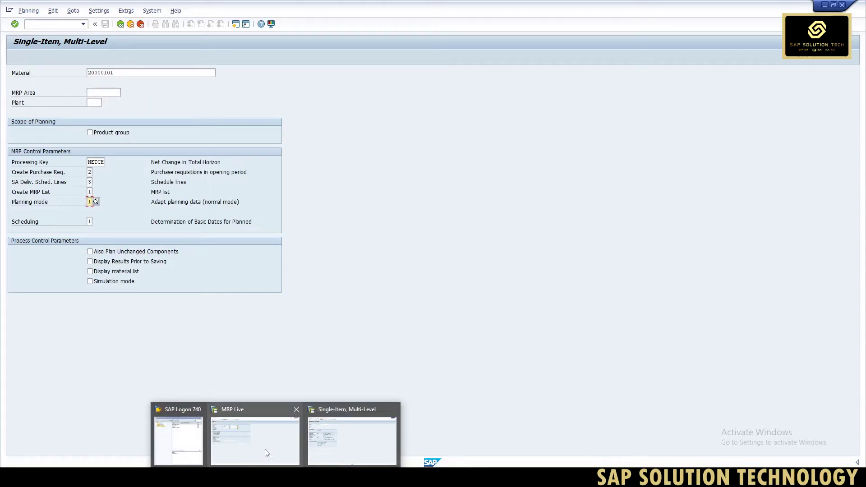
Switch to the MRP Live session and look over the options for its planning mode.
{"action": "left_click", "coordinate": [264, 449]}
{"action": "left_click", "coordinate": [120, 222]}
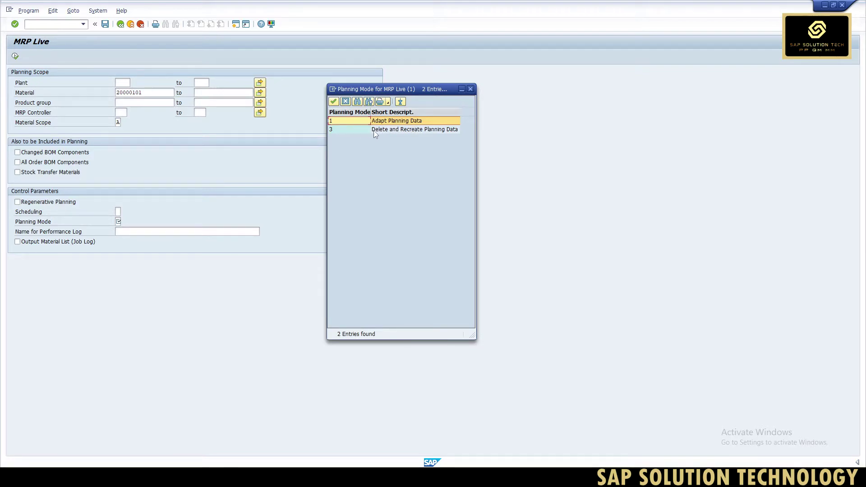
{"action": "left_click", "coordinate": [470, 89]}
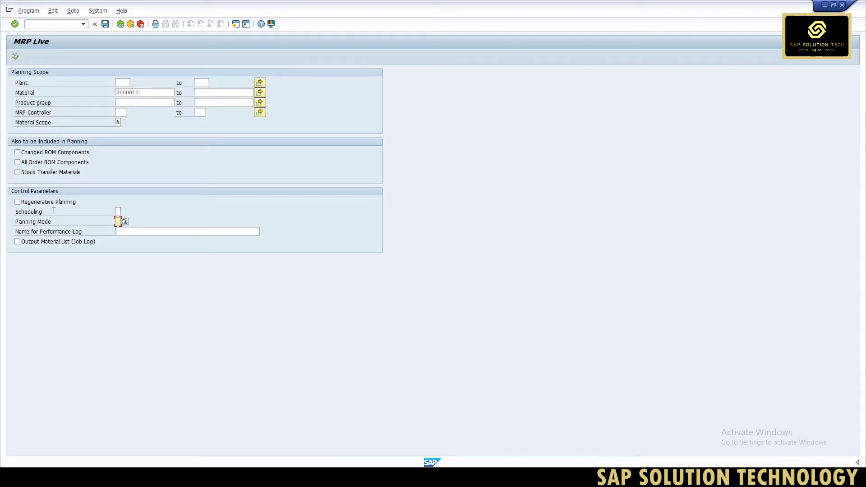
Toggle the Regenerative Planning, Changed BOM Components, All Order BOM Components and Stock Transfer Materials options on and off again.
{"action": "left_click", "coordinate": [17, 202]}
{"action": "left_click", "coordinate": [18, 202]}
{"action": "left_click", "coordinate": [17, 152]}
{"action": "left_click", "coordinate": [17, 172]}
{"action": "left_click", "coordinate": [17, 161]}
{"action": "left_click", "coordinate": [18, 162]}
{"action": "left_click", "coordinate": [17, 152]}
{"action": "left_click", "coordinate": [17, 172]}
Run MRP Live for material 20000101 with plant GJ02 and planning mode 1.
{"action": "left_click", "coordinate": [127, 83]}
{"action": "type", "text": "1010"}
{"action": "key", "text": "Return"}
{"action": "type", "text": "gj02"}
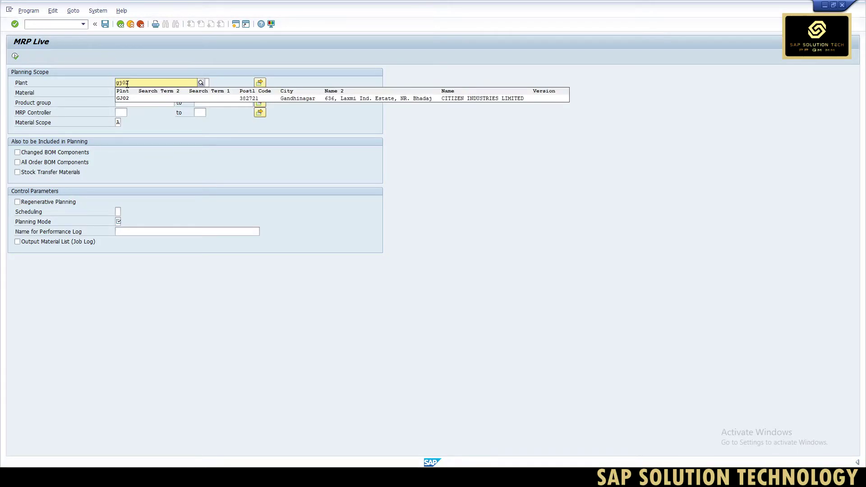
{"action": "key", "text": "Return"}
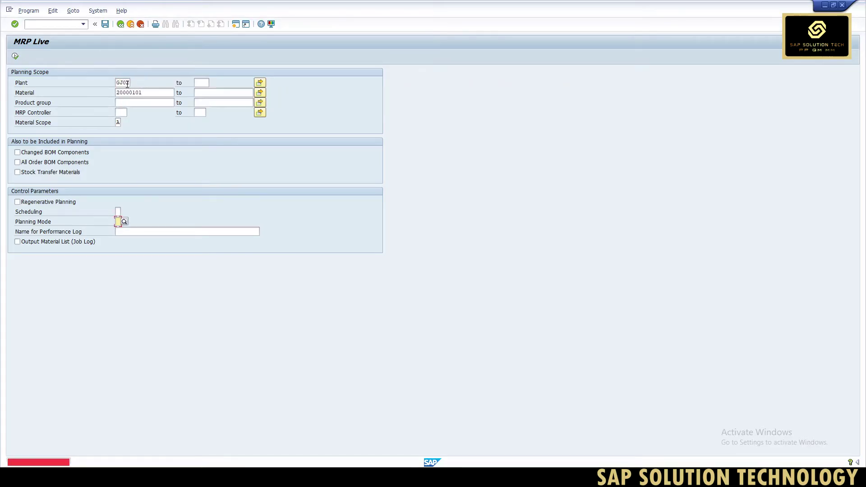
{"action": "type", "text": "1"}
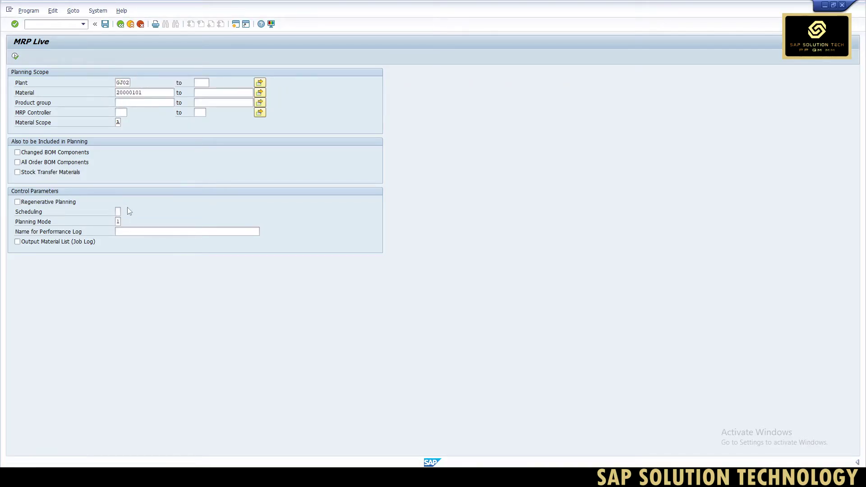
{"action": "left_click", "coordinate": [15, 56]}
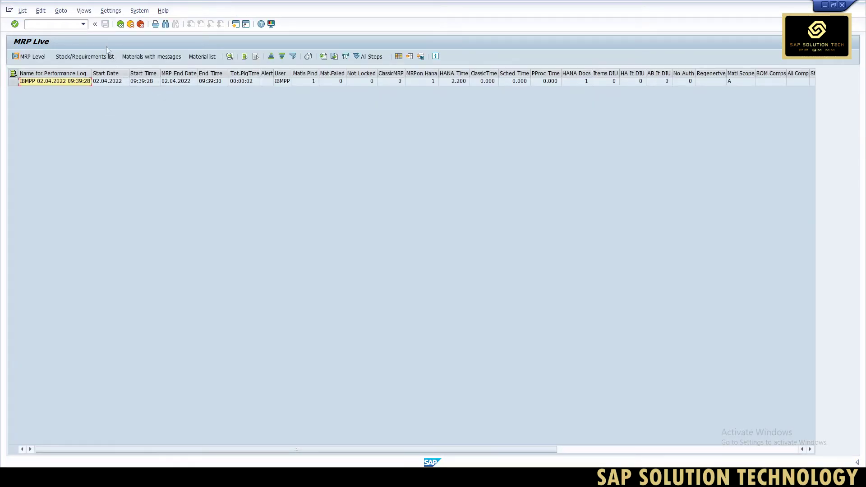
Display the stock/requirements list of material 20000101 for plant GJ02 in a new session.
{"action": "left_click", "coordinate": [65, 25]}
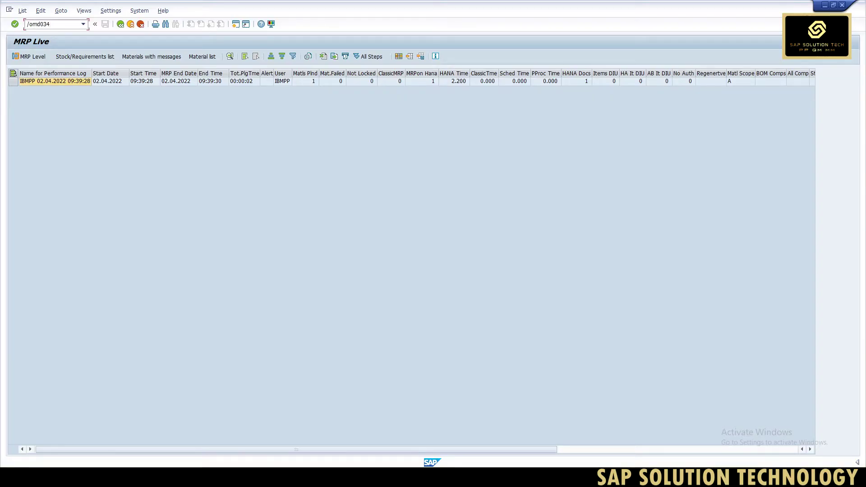
{"action": "key", "text": "Return"}
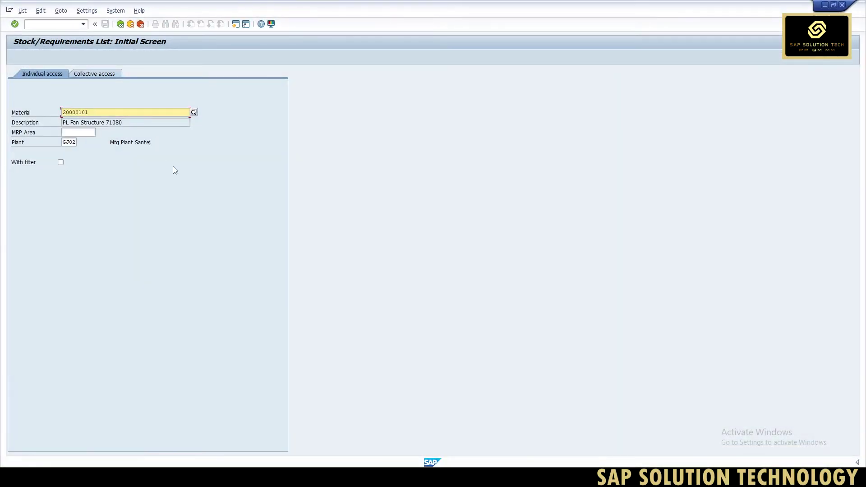
{"action": "key", "text": "Return"}
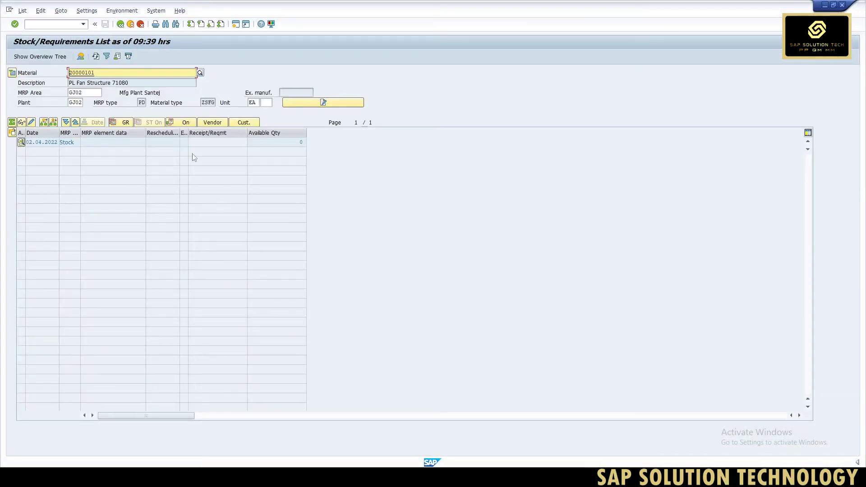
{"action": "double_click", "coordinate": [111, 71]}
{"action": "left_click", "coordinate": [102, 74]}
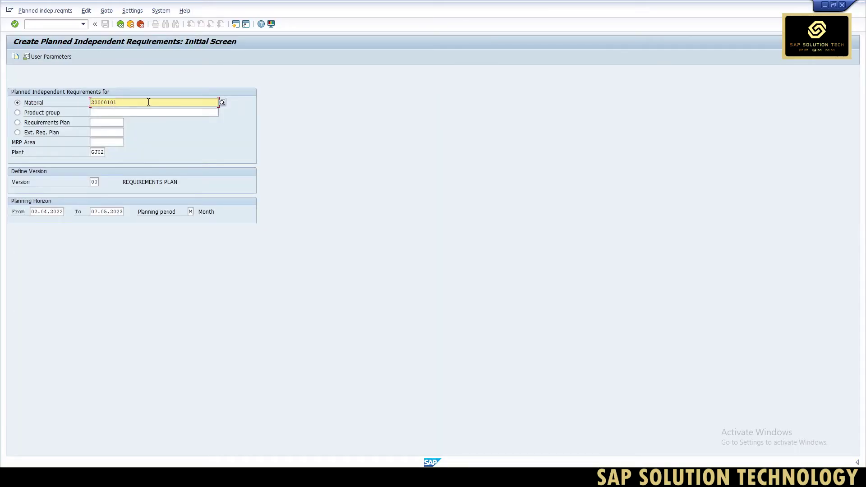
Open material 20000101 in the Change Material transaction (MM02) at its MRP 1 view.
{"action": "double_click", "coordinate": [147, 103]}
{"action": "left_click", "coordinate": [50, 25]}
{"action": "type", "text": "/nmm"}
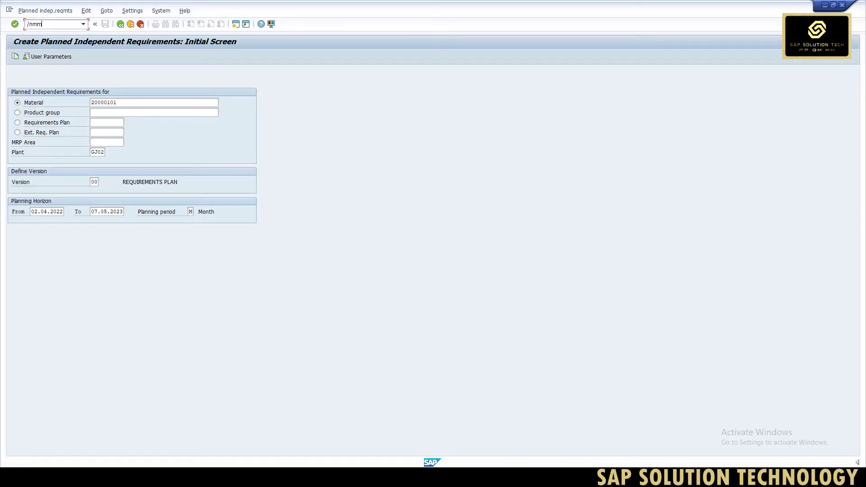
{"action": "type", "text": "02"}
{"action": "key", "text": "Return"}
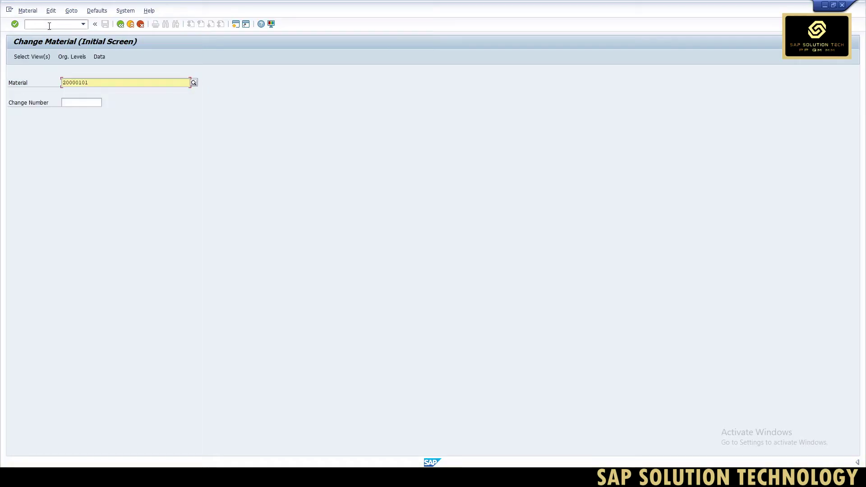
{"action": "key", "text": "Return"}
{"action": "key", "text": "Return"}
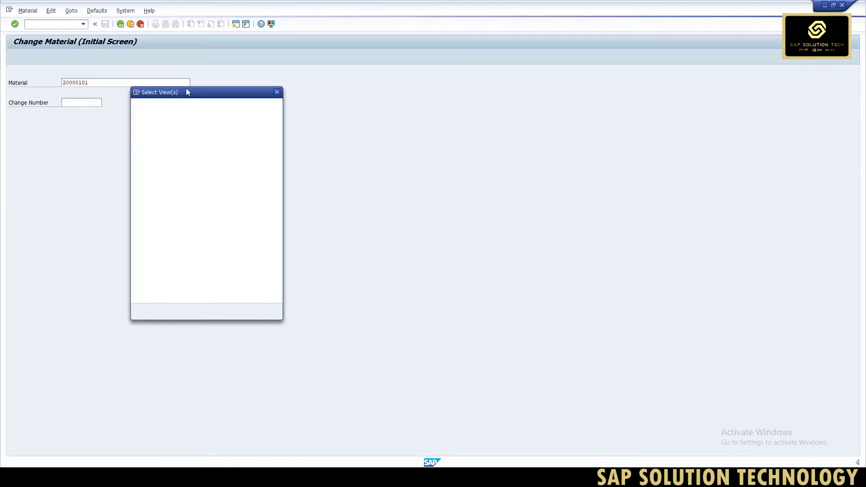
{"action": "key", "text": "Return"}
{"action": "key", "text": "Return"}
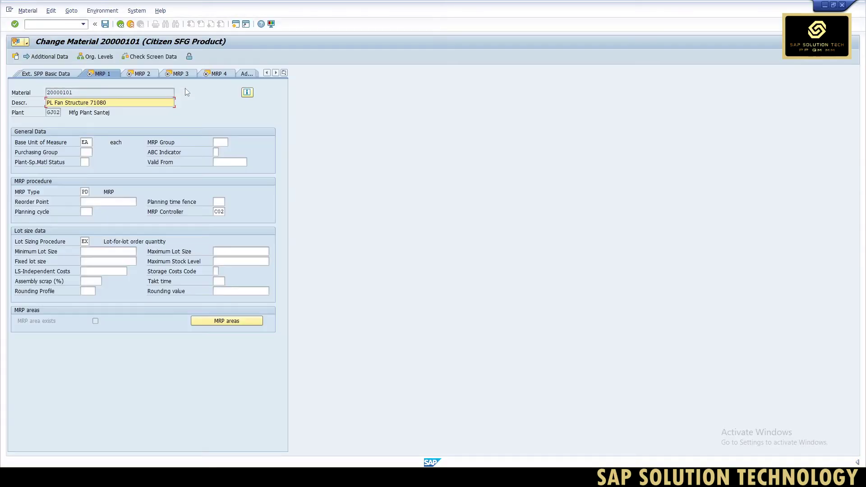
Maintain the planning data in the material's MRP 3 view and save the material.
{"action": "left_click", "coordinate": [182, 74]}
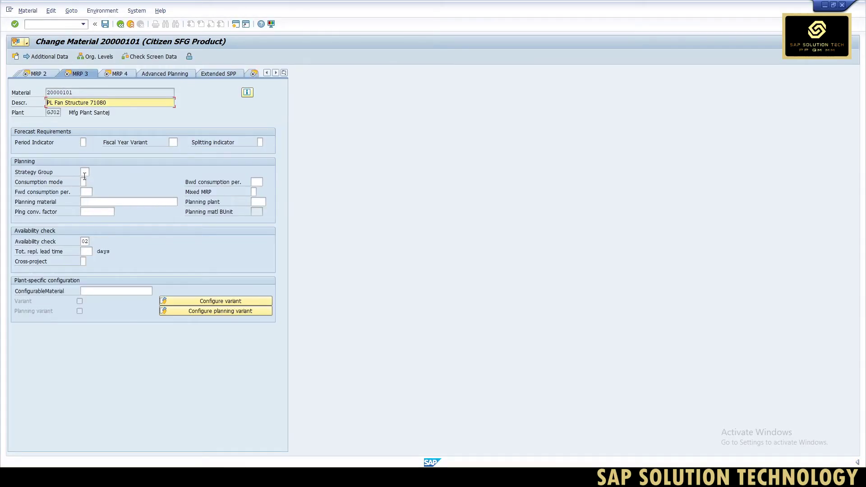
{"action": "key", "text": "Return"}
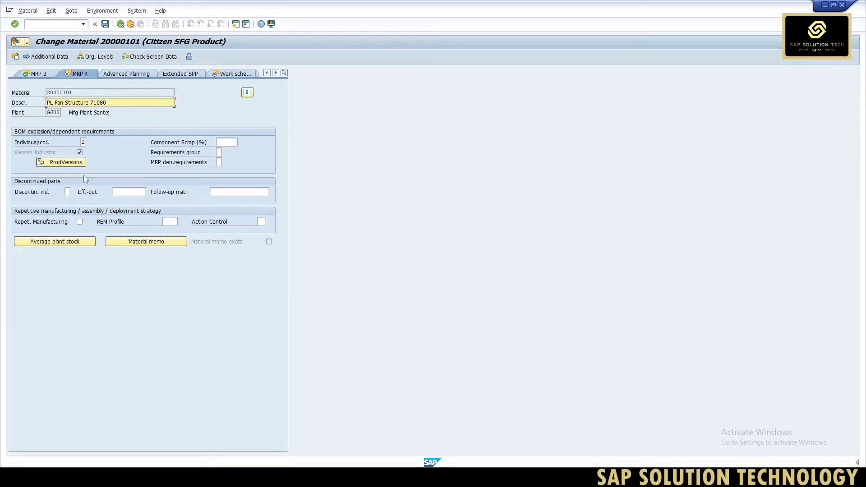
{"action": "key", "text": "ctrl+s"}
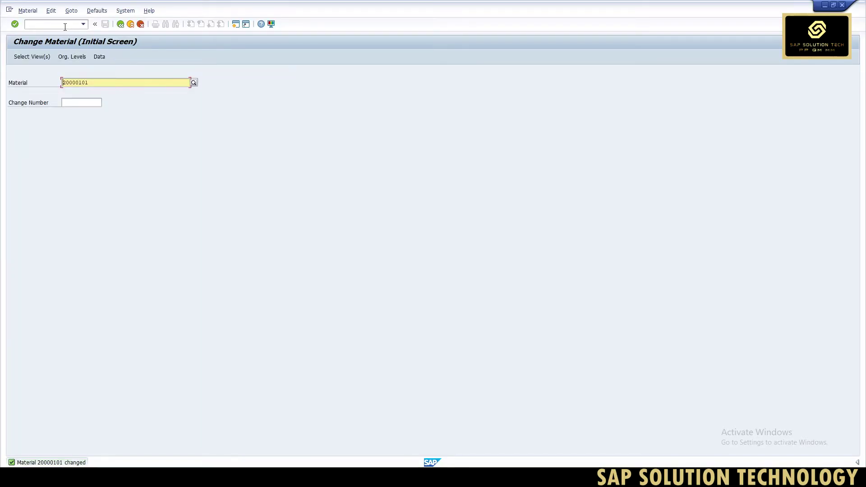
Create planned independent requirements (MD61) of 10 each in 04.2022 and 05.2022 for material 20000101 in plant GJ02, and save.
{"action": "left_click", "coordinate": [65, 25]}
{"action": "type", "text": "/nmd"}
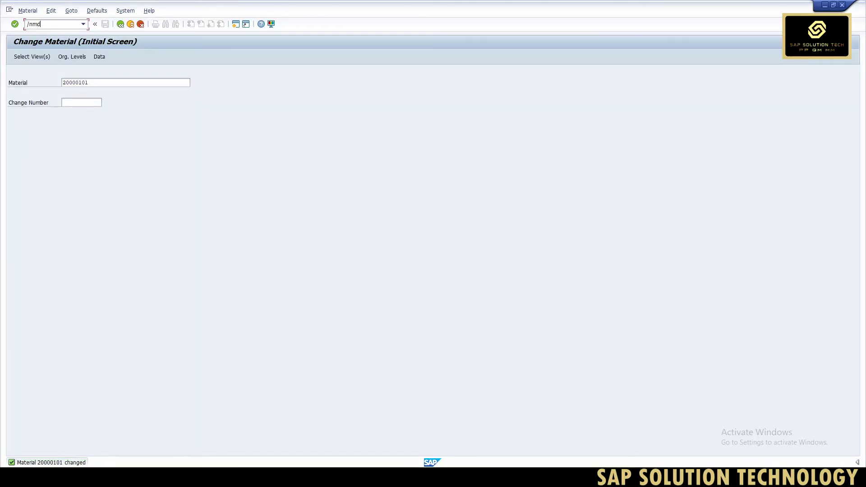
{"action": "type", "text": "61"}
{"action": "key", "text": "Return"}
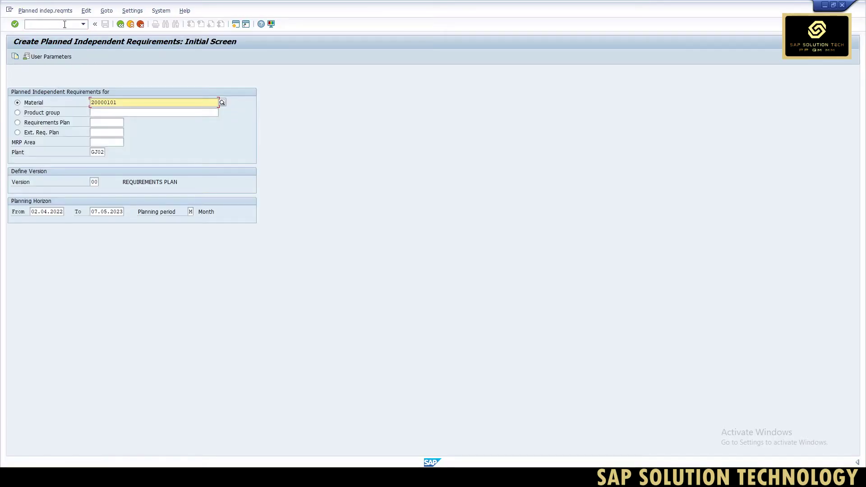
{"action": "key", "text": "Return"}
{"action": "left_click", "coordinate": [181, 132]}
{"action": "type", "text": "10"}
{"action": "key", "text": "Tab"}
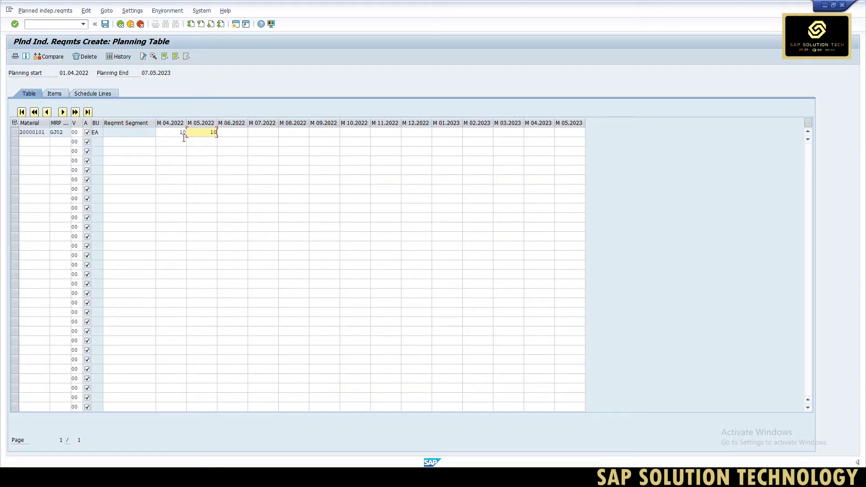
{"action": "key", "text": "ctrl+s"}
Open the single-item, multi-level MRP run (MD02) and check its material and plant.
{"action": "left_click", "coordinate": [76, 23]}
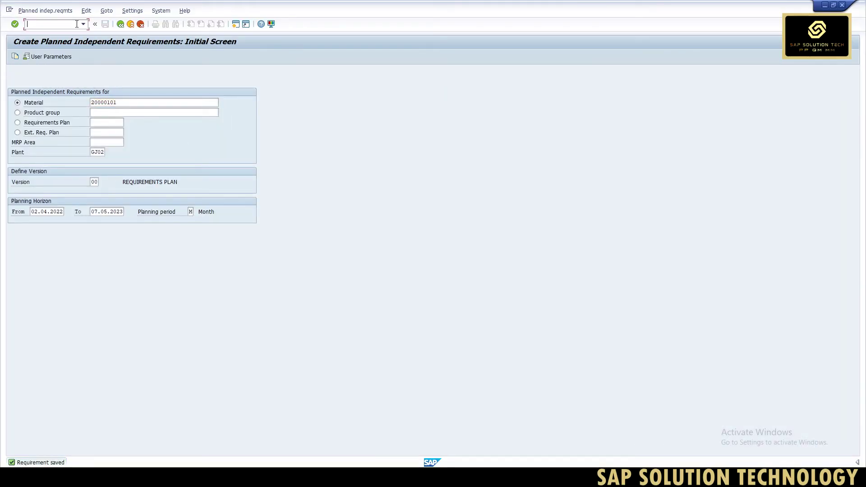
{"action": "type", "text": "/nmd02"}
{"action": "key", "text": "Return"}
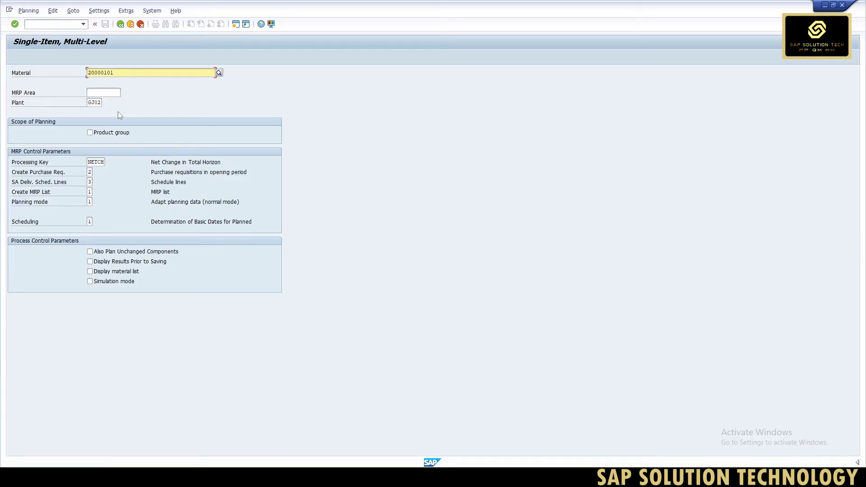
{"action": "double_click", "coordinate": [118, 73]}
{"action": "double_click", "coordinate": [89, 103]}
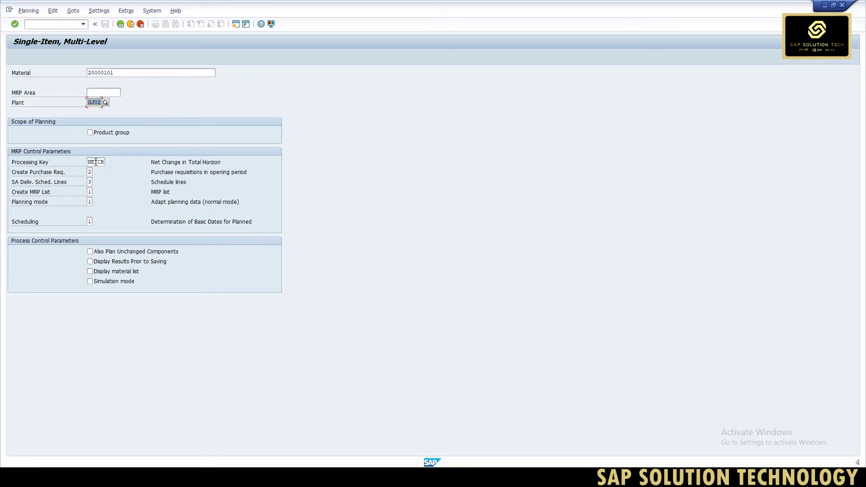
Review the processing key choices again and check the material planned by the run.
{"action": "left_click_drag", "start_coordinate": [88, 162], "coordinate": [104, 163]}
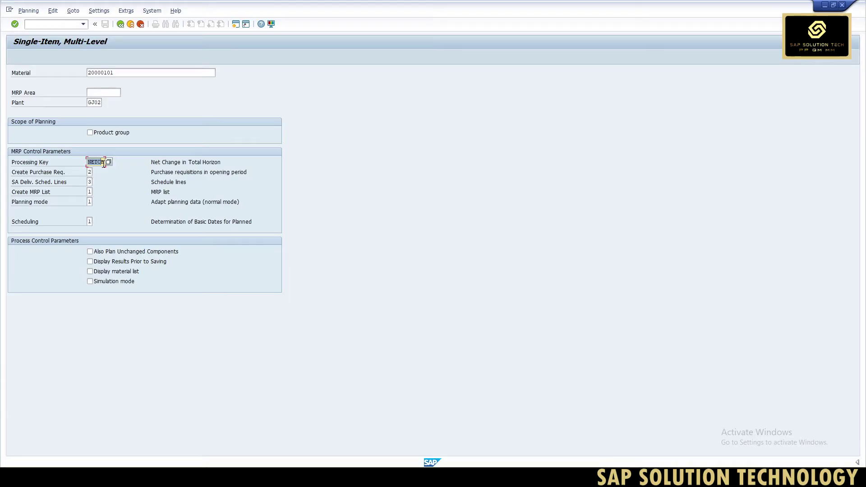
{"action": "left_click", "coordinate": [108, 162]}
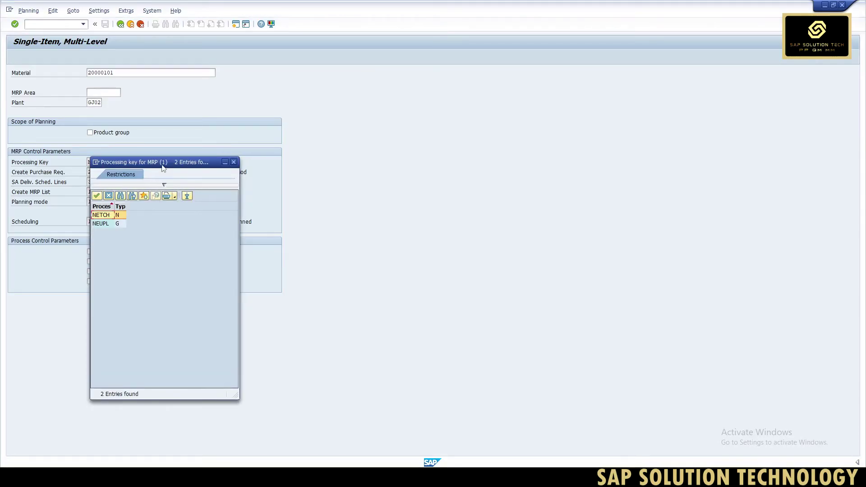
{"action": "left_click_drag", "start_coordinate": [163, 168], "coordinate": [516, 121]}
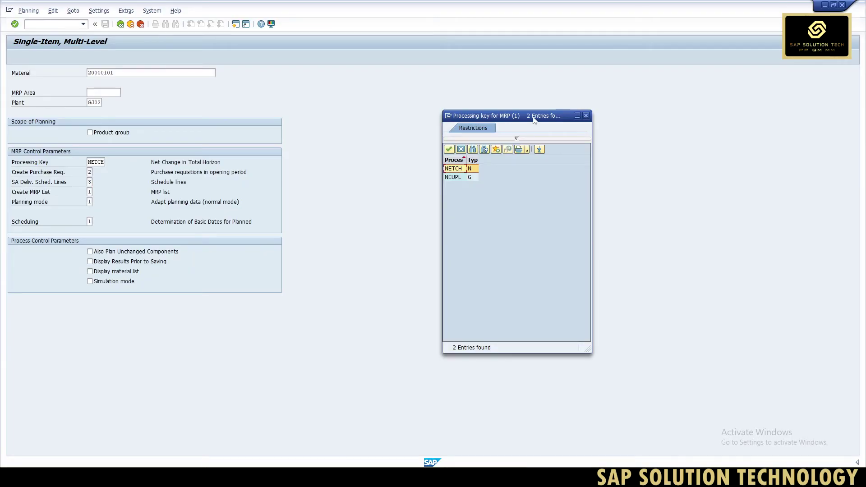
{"action": "left_click", "coordinate": [585, 116]}
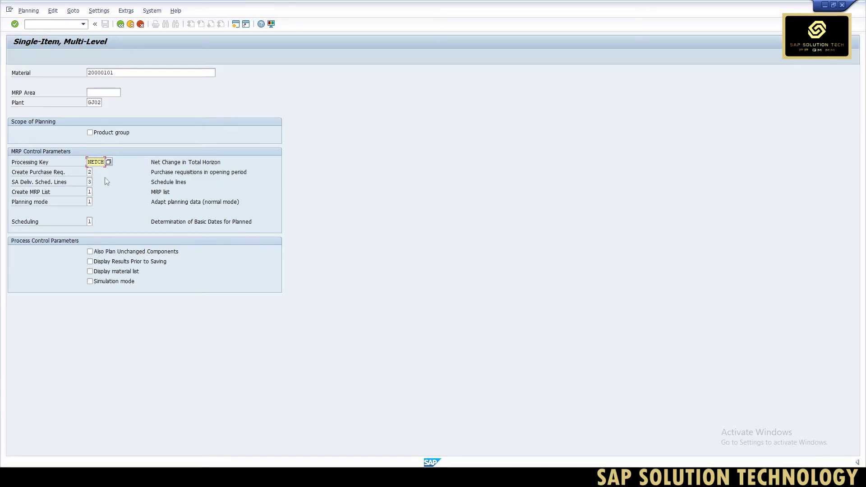
{"action": "double_click", "coordinate": [127, 73]}
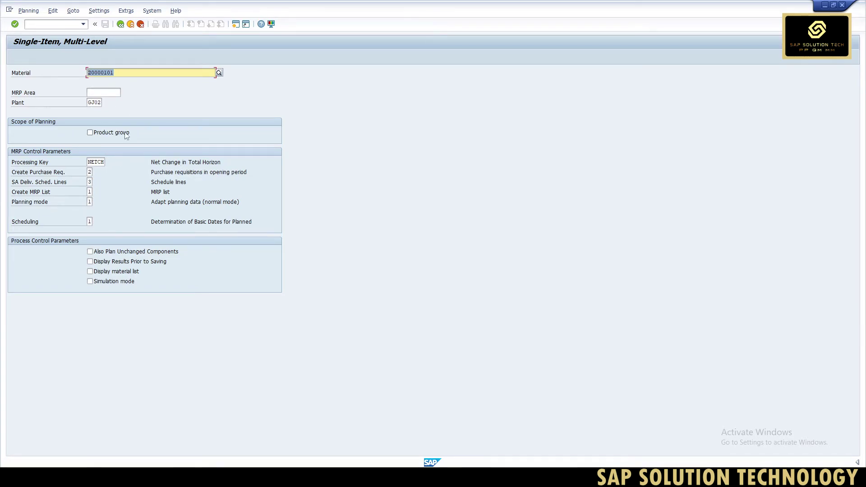
Open MRP Live (MD01N) and run it for material 20000101 in plant GJ02 with planning mode 1.
{"action": "left_click", "coordinate": [46, 24]}
{"action": "type", "text": "/nmd04"}
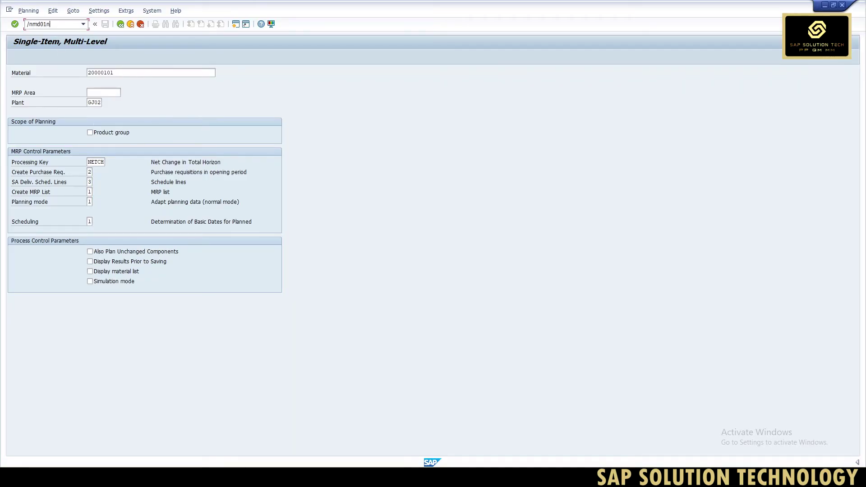
{"action": "key", "text": "Return"}
{"action": "left_click", "coordinate": [138, 93]}
{"action": "left_click", "coordinate": [119, 222]}
{"action": "type", "text": "1"}
{"action": "left_click", "coordinate": [241, 232]}
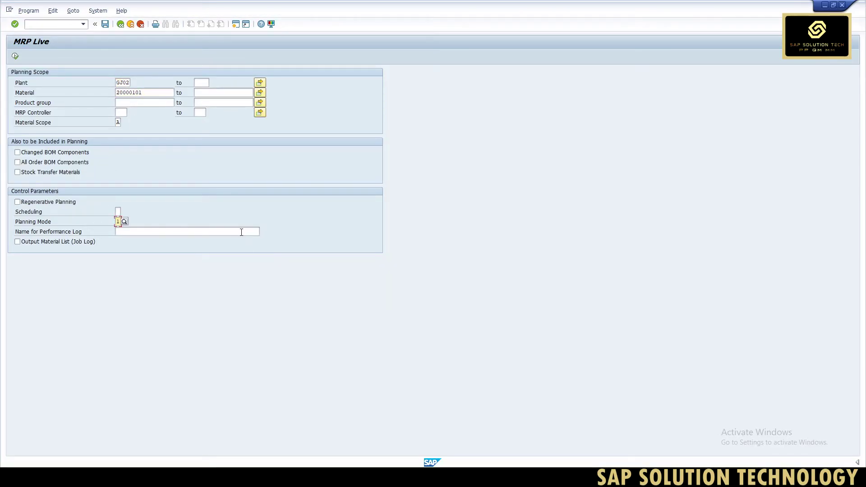
{"action": "left_click", "coordinate": [16, 56]}
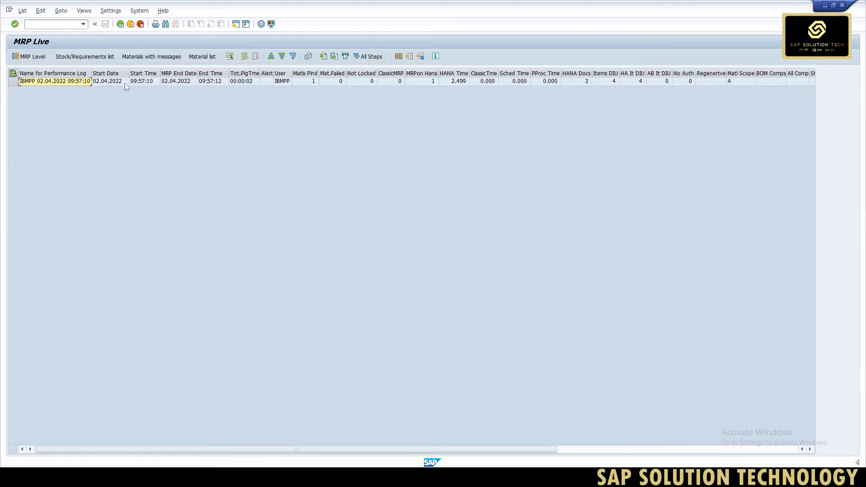
Review the run's stock/requirements material list, leave it, and display the performance log per low-level code.
{"action": "left_click", "coordinate": [79, 57]}
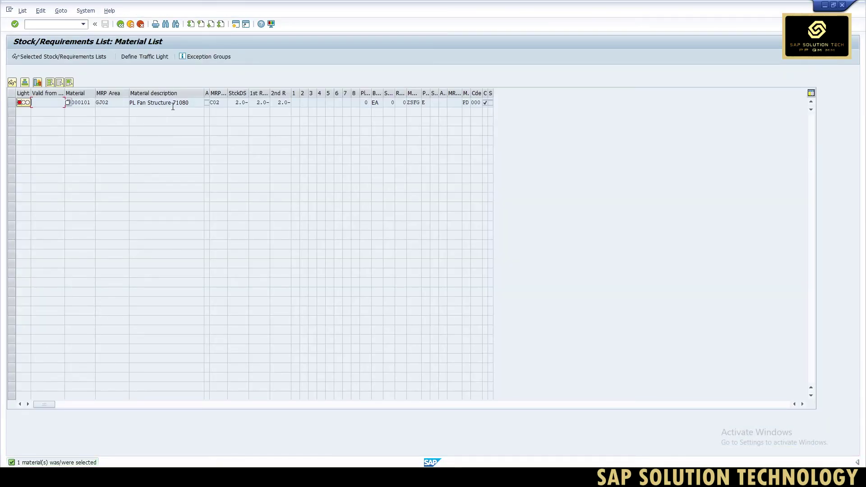
{"action": "left_click", "coordinate": [82, 103]}
{"action": "left_click", "coordinate": [120, 26]}
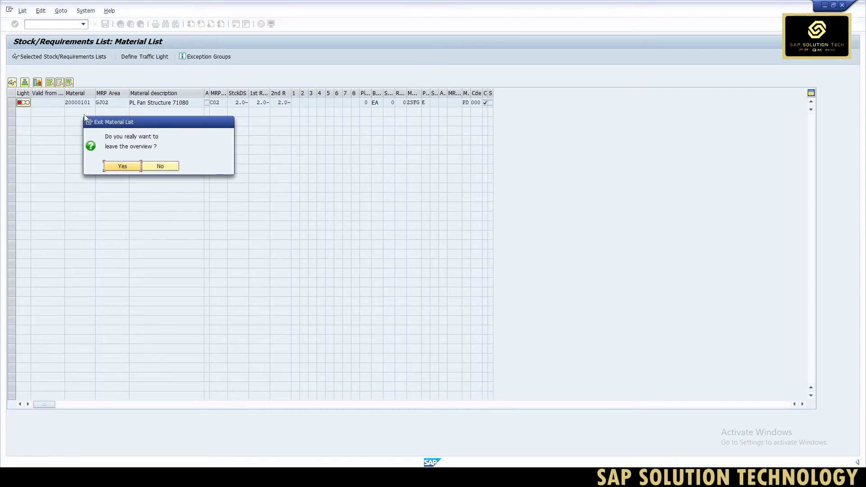
{"action": "left_click", "coordinate": [119, 165]}
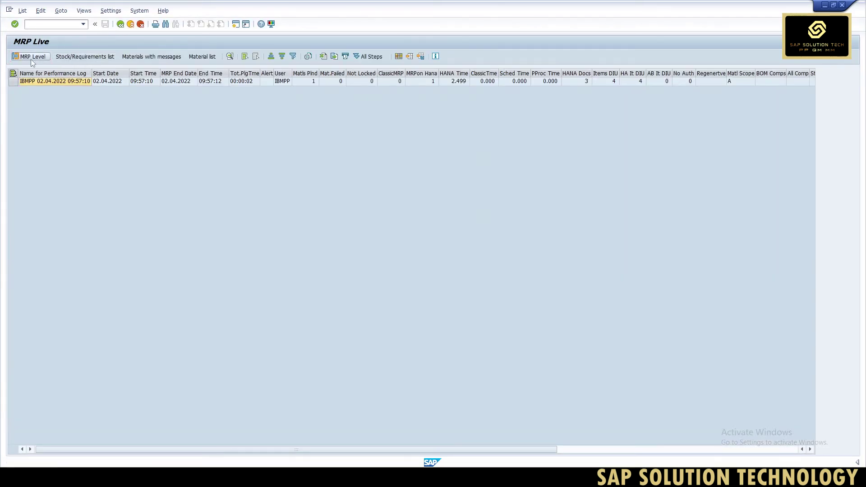
{"action": "left_click", "coordinate": [29, 57]}
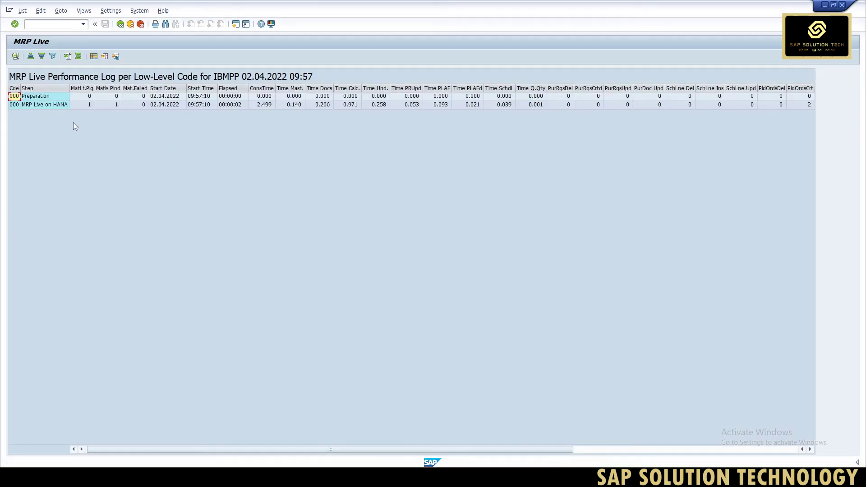
Display the stock/requirements list (MD04) for material 20000101 in plant GJ02.
{"action": "left_click", "coordinate": [62, 25]}
{"action": "type", "text": "/nmd04"}
{"action": "key", "text": "Return"}
{"action": "key", "text": "Return"}
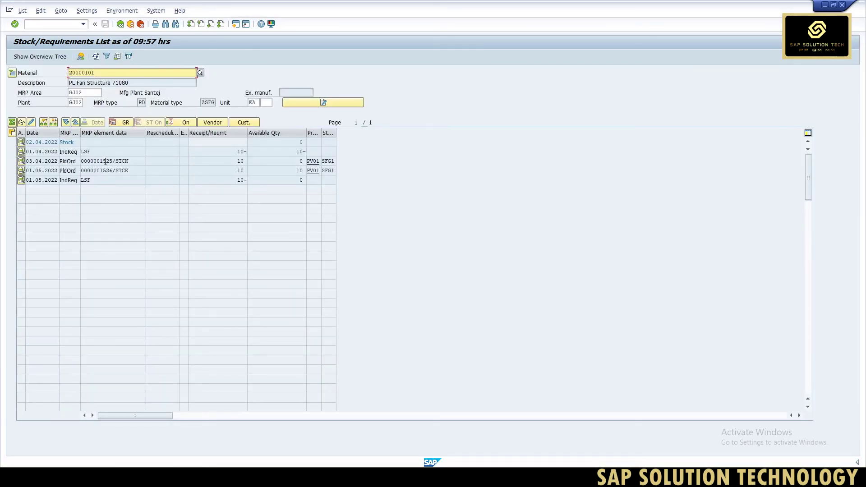
{"action": "double_click", "coordinate": [101, 73]}
{"action": "type", "text": "1000"}
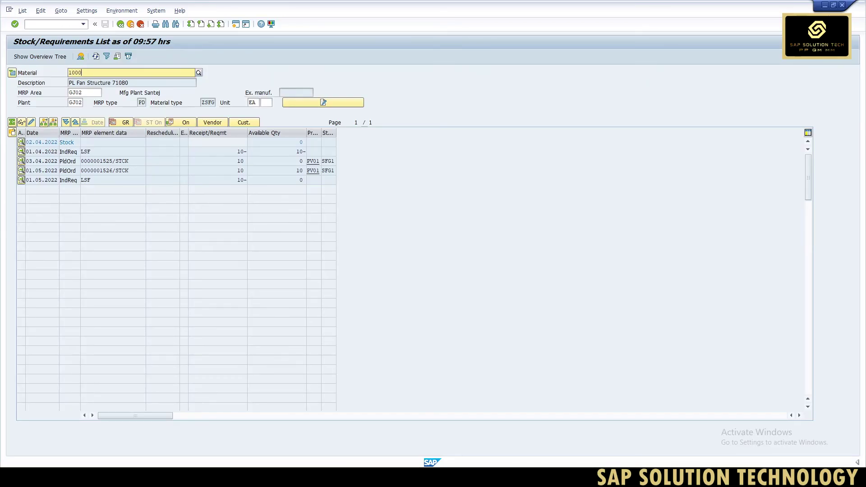
{"action": "key", "text": "Return"}
Display the order report of the 03.04.2022 planned order, check component 10000001, widen the receipt element column, and leave the report.
{"action": "double_click", "coordinate": [98, 161]}
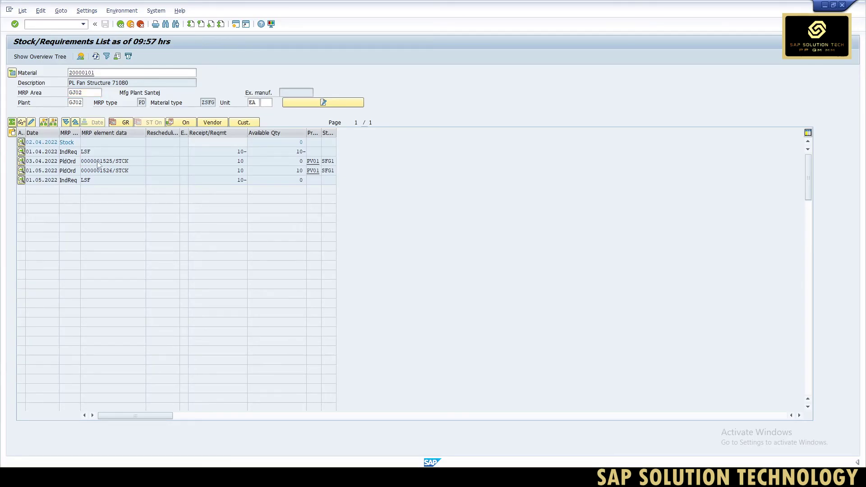
{"action": "left_click", "coordinate": [55, 203]}
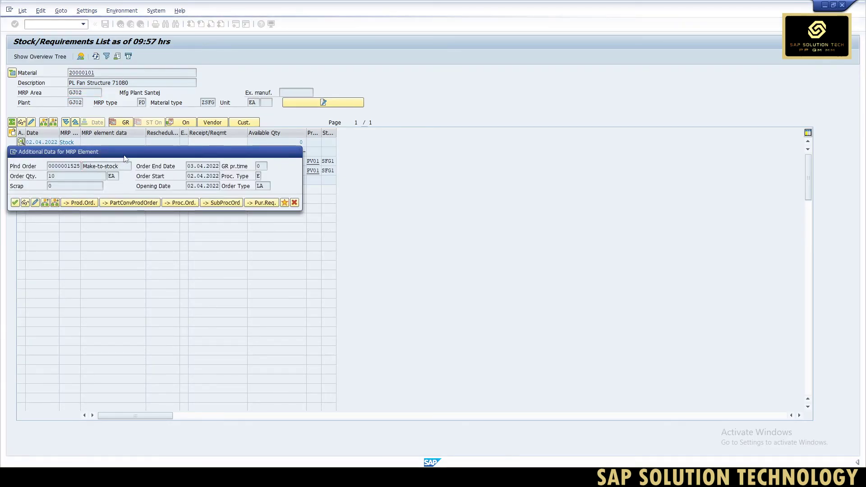
{"action": "left_click", "coordinate": [45, 110]}
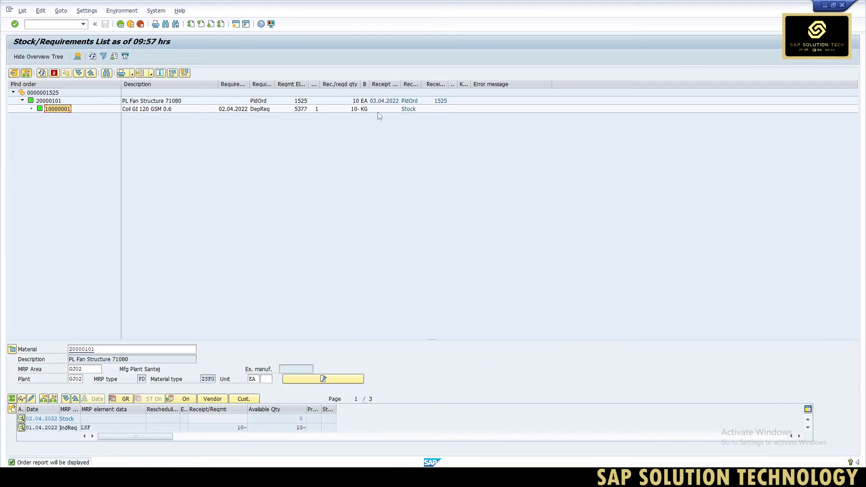
{"action": "left_click_drag", "start_coordinate": [421, 84], "coordinate": [432, 84]}
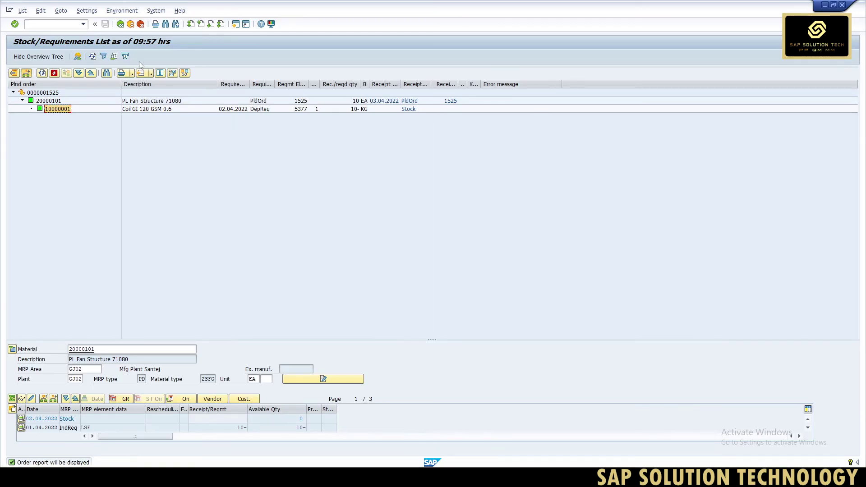
{"action": "left_click", "coordinate": [128, 26]}
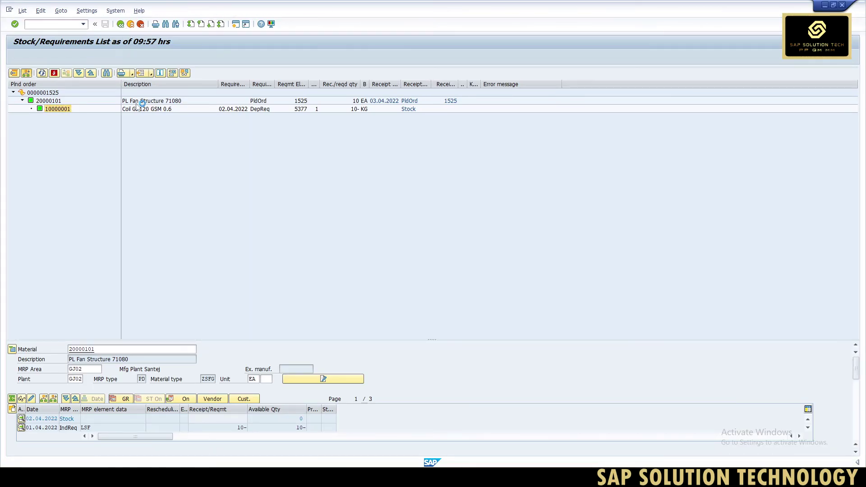